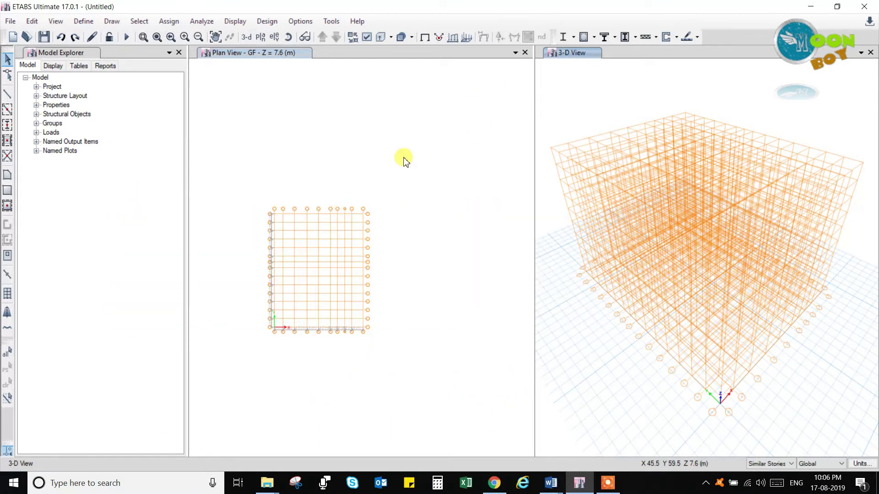
{"action": "left_click", "coordinate": [13, 22]}
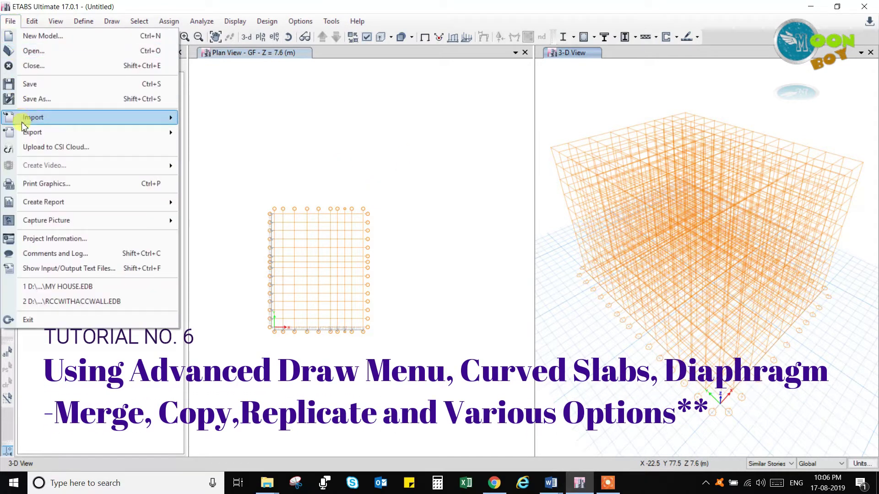
{"action": "left_click", "coordinate": [309, 114]}
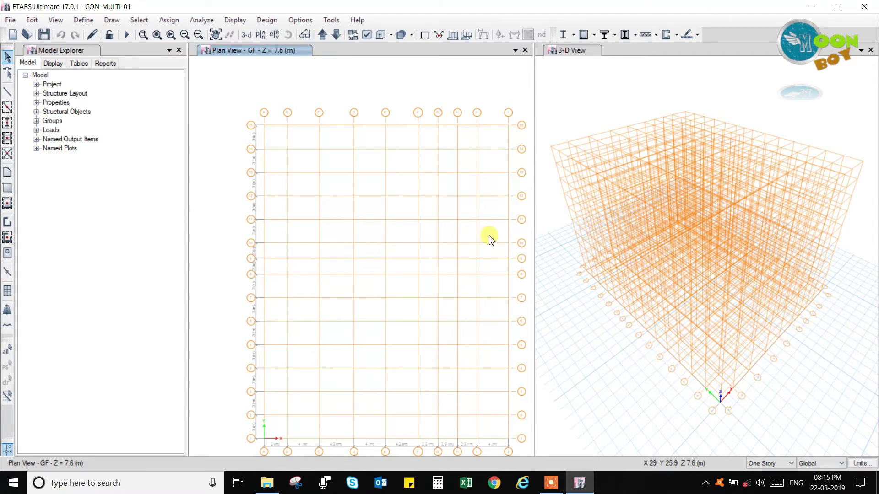
Step: Open the diaphragm definitions and review the rigidity settings of diaphragm D1
{"action": "left_click", "coordinate": [85, 22]}
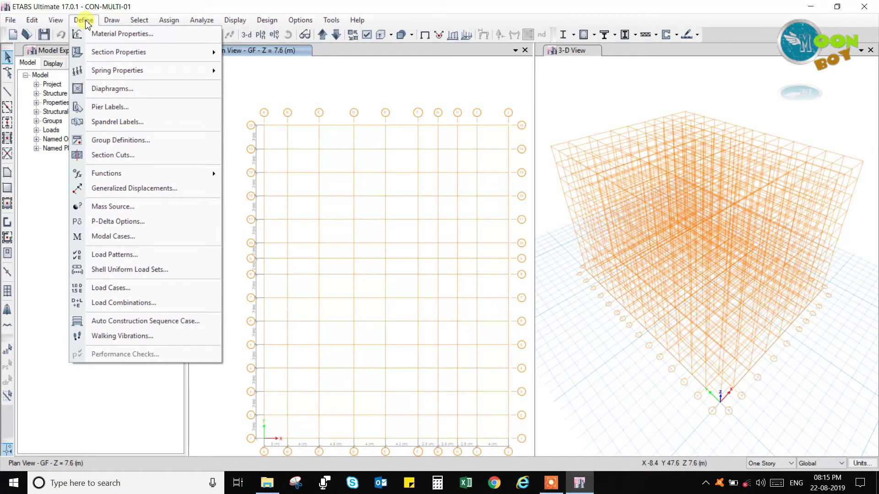
{"action": "left_click", "coordinate": [113, 90]}
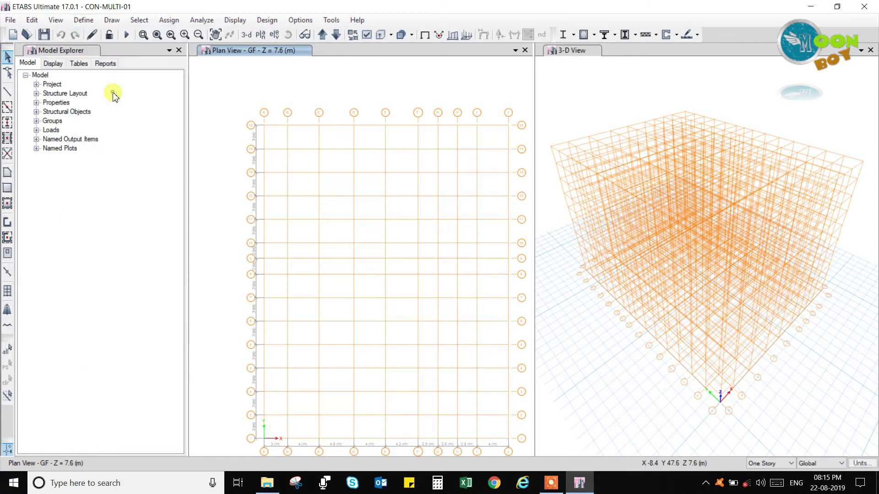
{"action": "left_click_drag", "start_coordinate": [406, 165], "coordinate": [318, 166]}
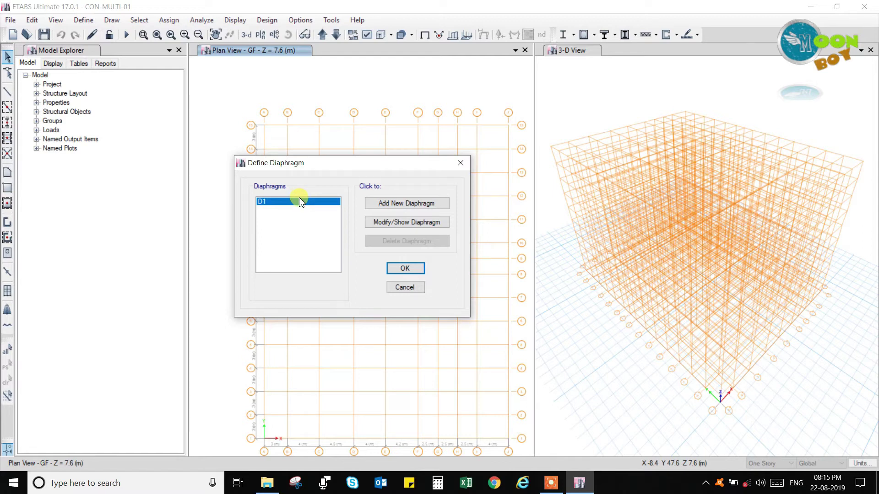
{"action": "left_click_drag", "start_coordinate": [304, 164], "coordinate": [325, 167]}
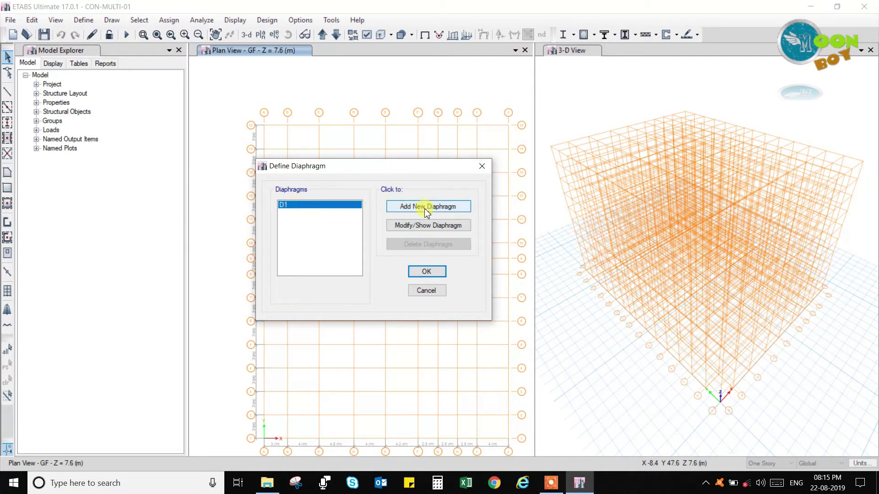
{"action": "left_click", "coordinate": [426, 229]}
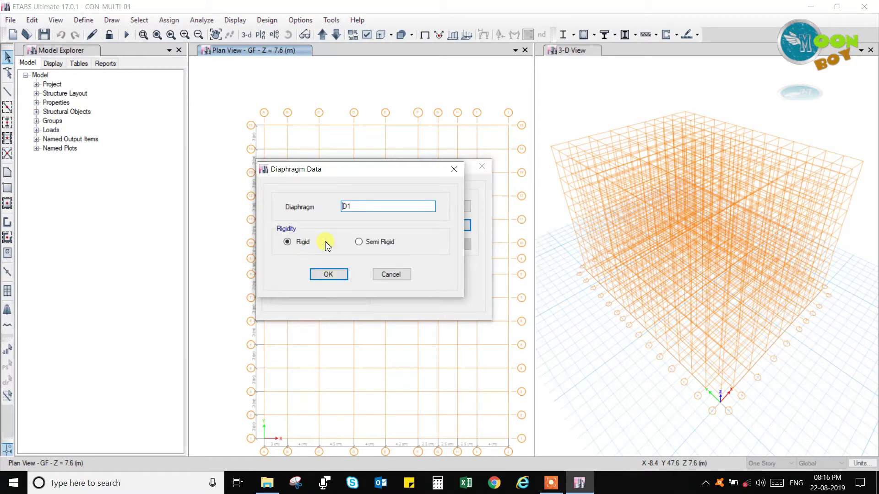
{"action": "left_click", "coordinate": [334, 274]}
{"action": "left_click_drag", "start_coordinate": [338, 167], "coordinate": [284, 156]}
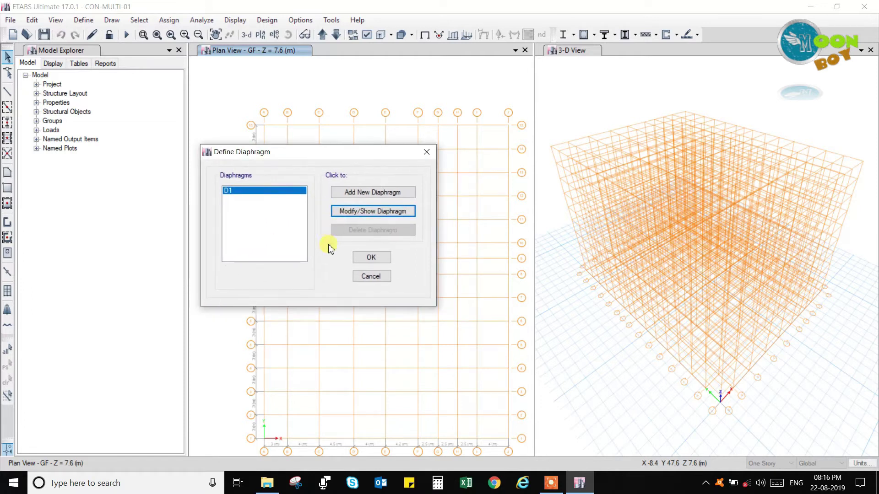
{"action": "left_click_drag", "start_coordinate": [313, 157], "coordinate": [322, 156]}
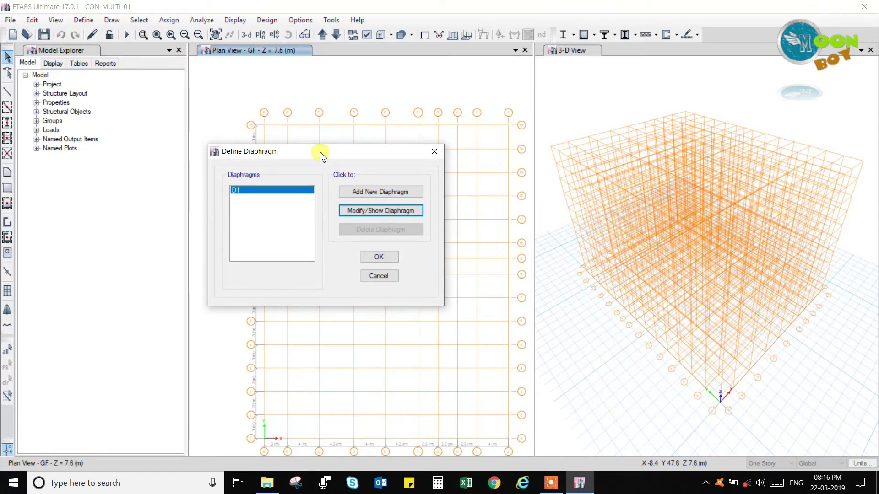
{"action": "left_click_drag", "start_coordinate": [330, 157], "coordinate": [344, 149]}
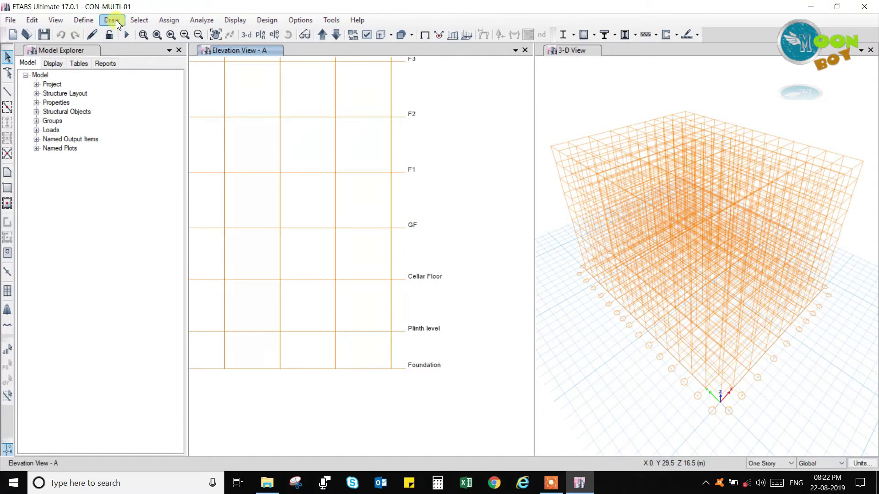
{"action": "left_click", "coordinate": [114, 22]}
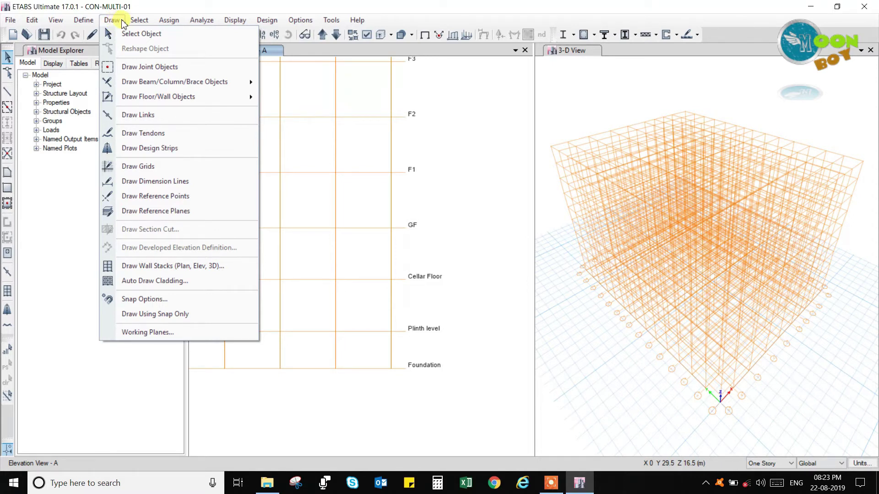
{"action": "left_click", "coordinate": [167, 6]}
{"action": "left_click", "coordinate": [113, 20]}
{"action": "left_click", "coordinate": [113, 21]}
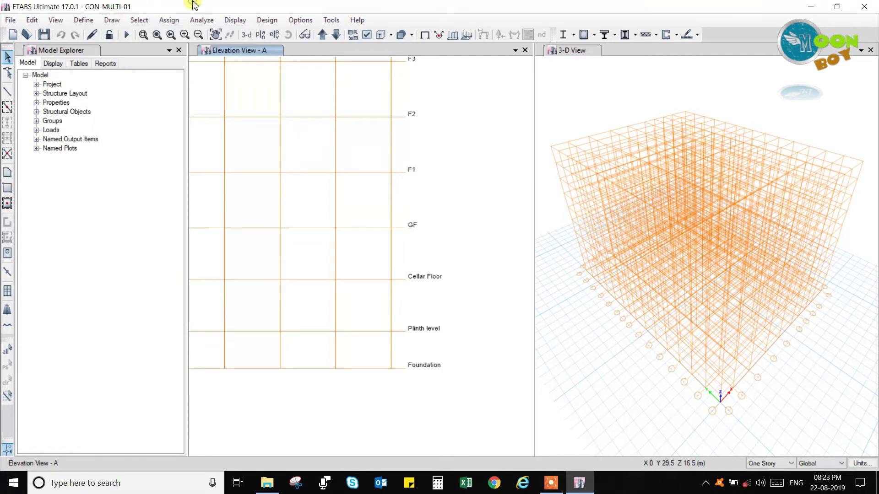
{"action": "left_click", "coordinate": [111, 20]}
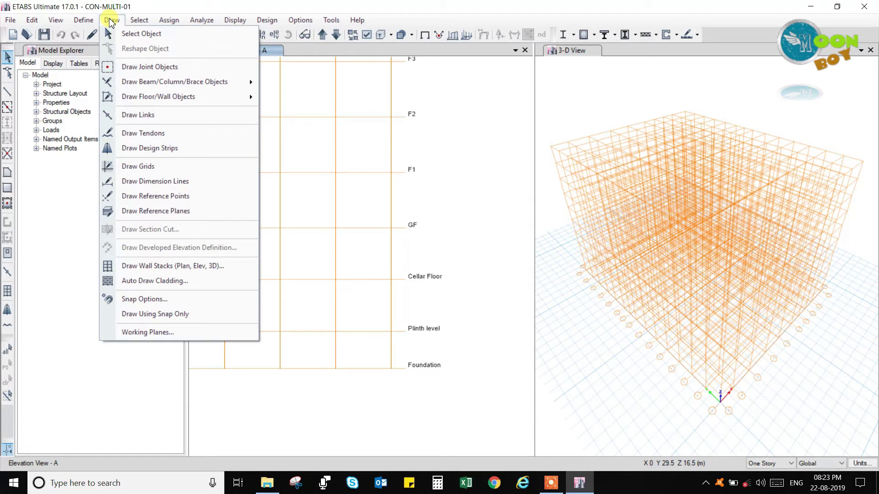
{"action": "left_click", "coordinate": [111, 20]}
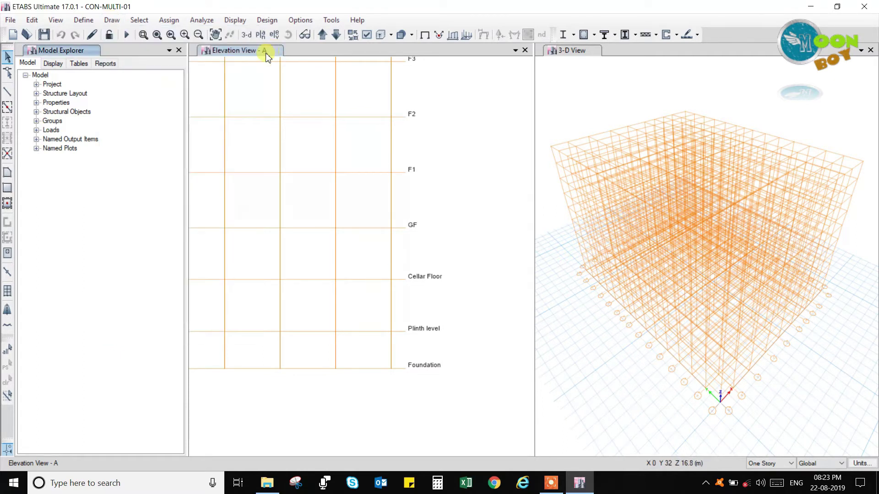
Step: Switch the elevation view to the plan view of the GF story level
{"action": "left_click", "coordinate": [261, 35]}
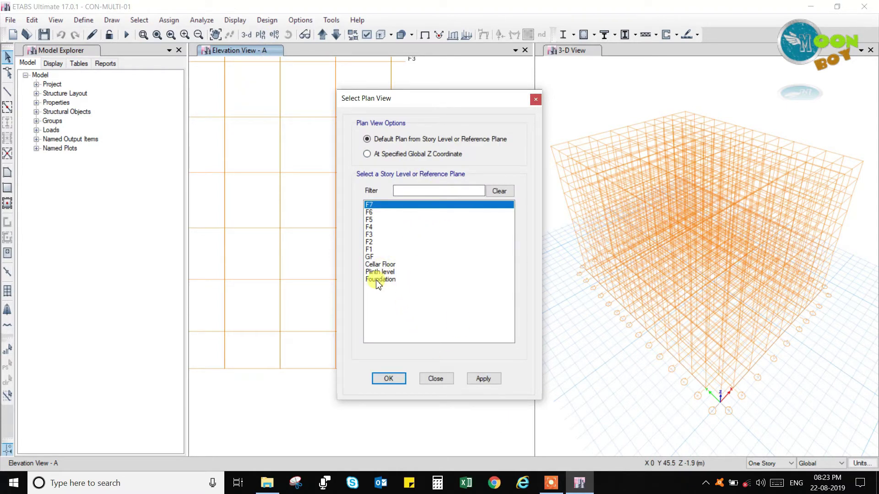
{"action": "left_click", "coordinate": [371, 258]}
{"action": "left_click", "coordinate": [490, 378]}
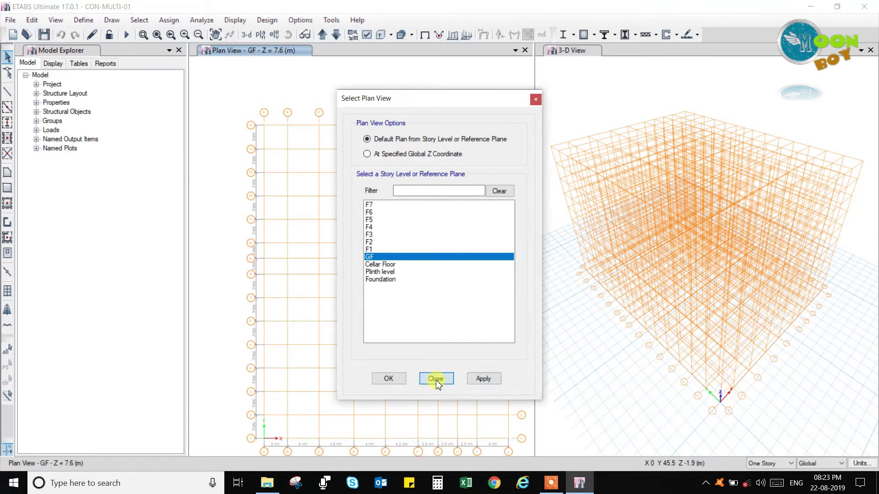
{"action": "left_click", "coordinate": [435, 380]}
Step: Set the story scope for drawing in the plan view to Similar Stories
{"action": "left_click", "coordinate": [784, 463]}
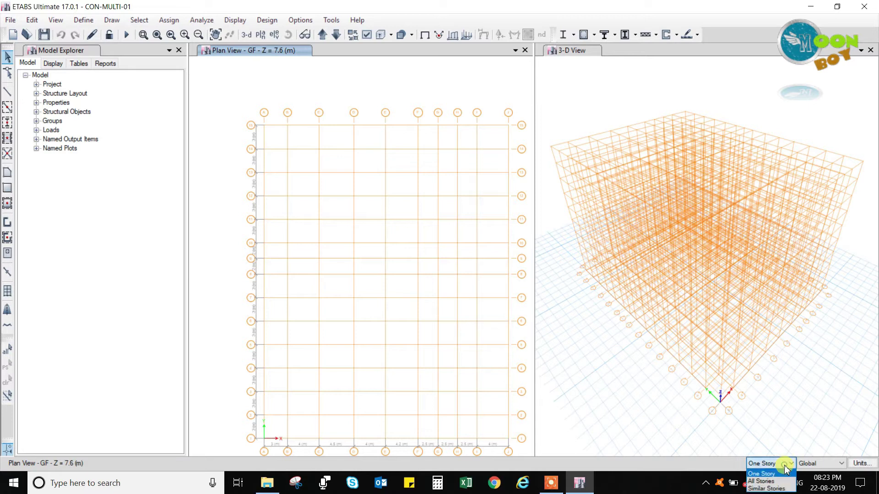
{"action": "left_click", "coordinate": [767, 489]}
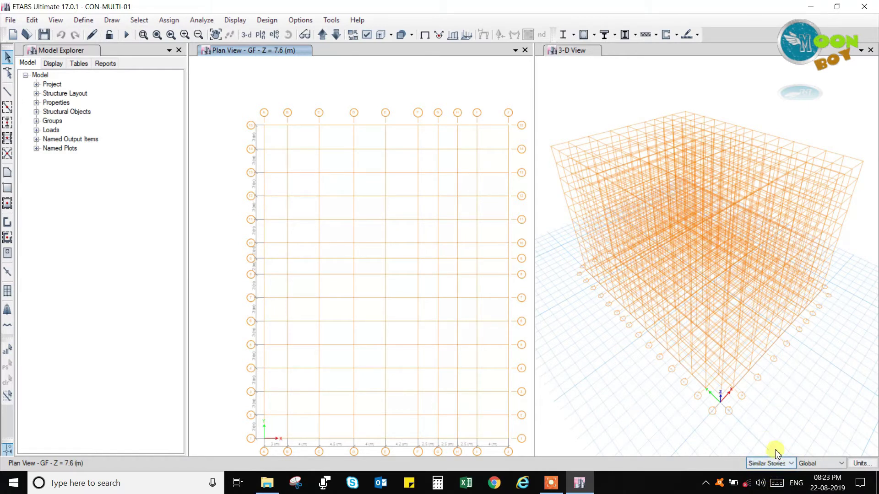
{"action": "left_click", "coordinate": [767, 464]}
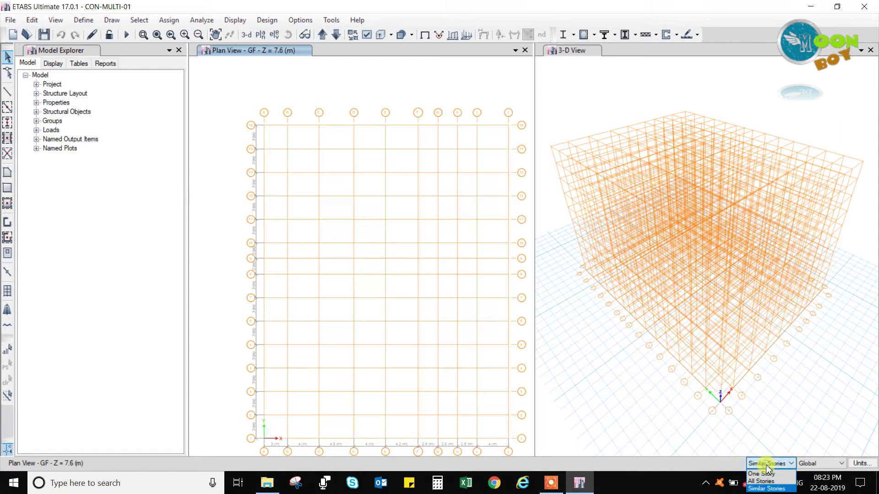
{"action": "left_click", "coordinate": [766, 488]}
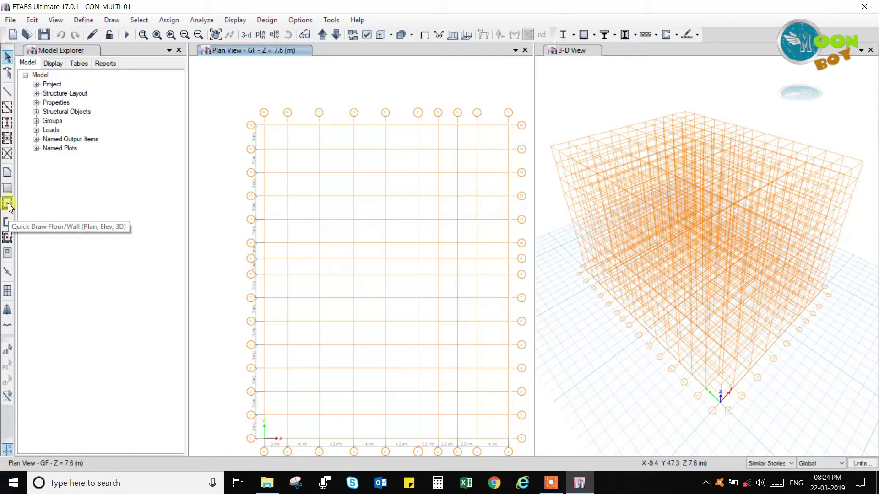
Step: Start Quick Draw Floor/Wall and assign Slab200 as the property of the floor objects
{"action": "left_click", "coordinate": [8, 179]}
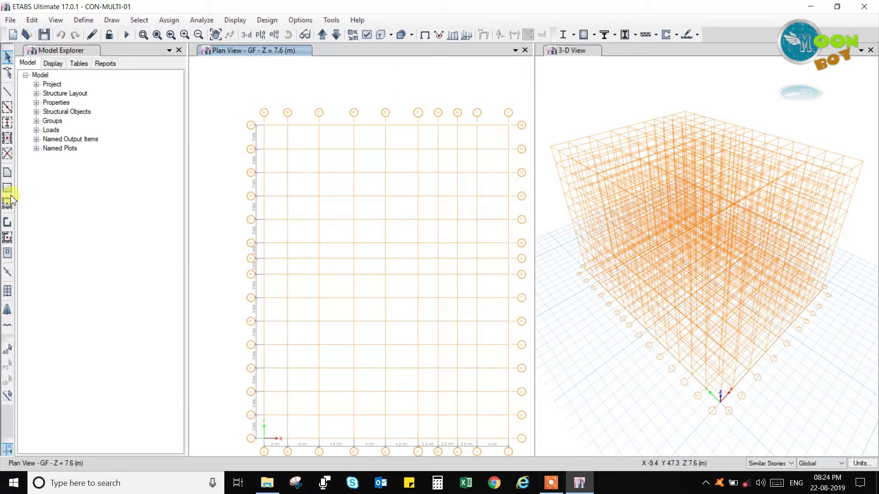
{"action": "left_click", "coordinate": [113, 20]}
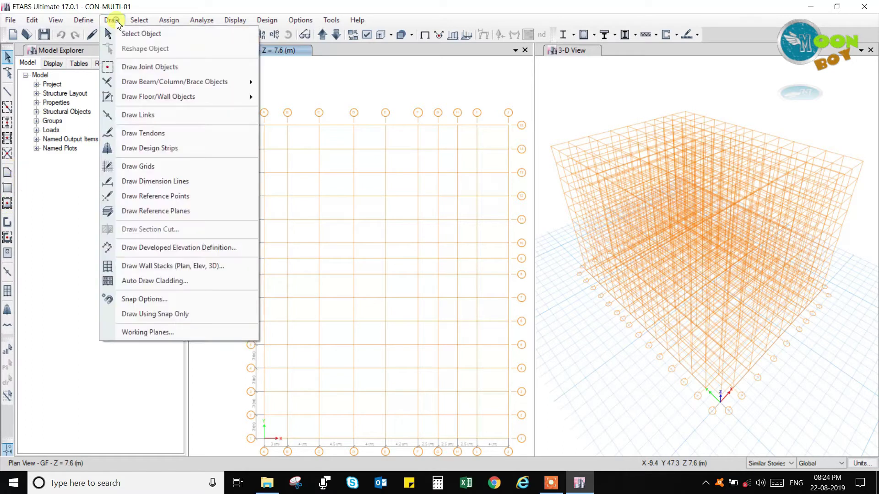
{"action": "mouse_move", "coordinate": [144, 82]}
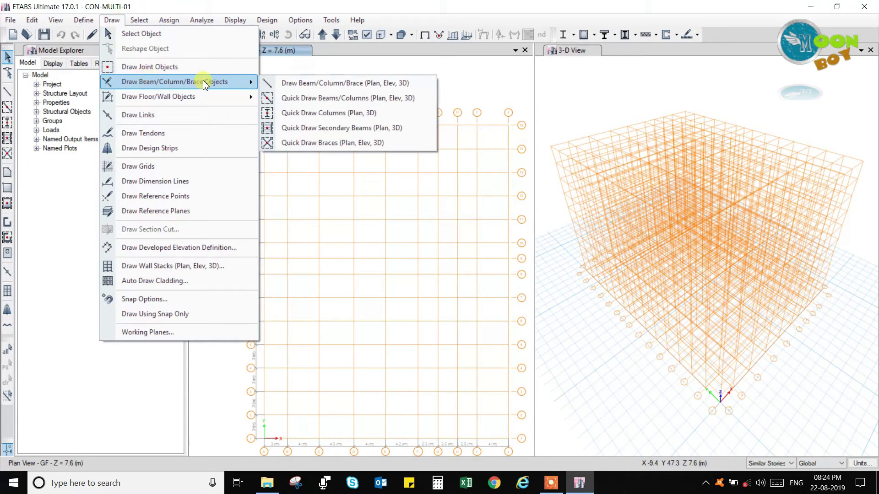
{"action": "mouse_move", "coordinate": [197, 97]}
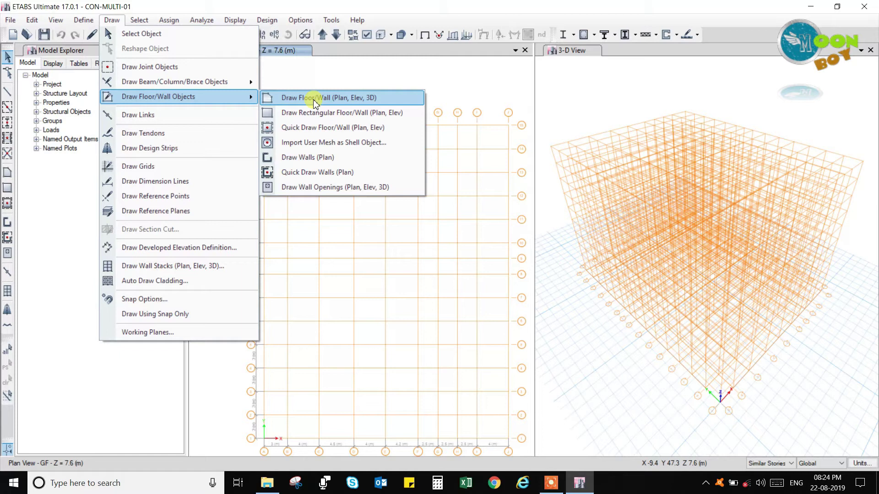
{"action": "left_click", "coordinate": [314, 128]}
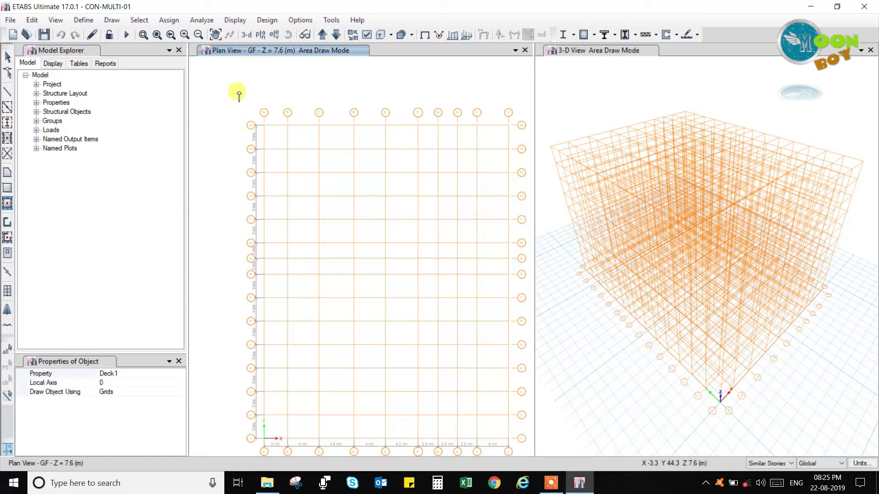
{"action": "mouse_move", "coordinate": [241, 101]}
{"action": "left_mouse_down"}
{"action": "mouse_move", "coordinate": [334, 191]}
{"action": "mouse_move", "coordinate": [440, 328]}
{"action": "mouse_move", "coordinate": [422, 300]}
{"action": "mouse_move", "coordinate": [506, 448]}
{"action": "mouse_move", "coordinate": [517, 451]}
{"action": "mouse_move", "coordinate": [318, 95]}
{"action": "mouse_move", "coordinate": [243, 113]}
{"action": "mouse_move", "coordinate": [252, 99]}
{"action": "left_mouse_up"}
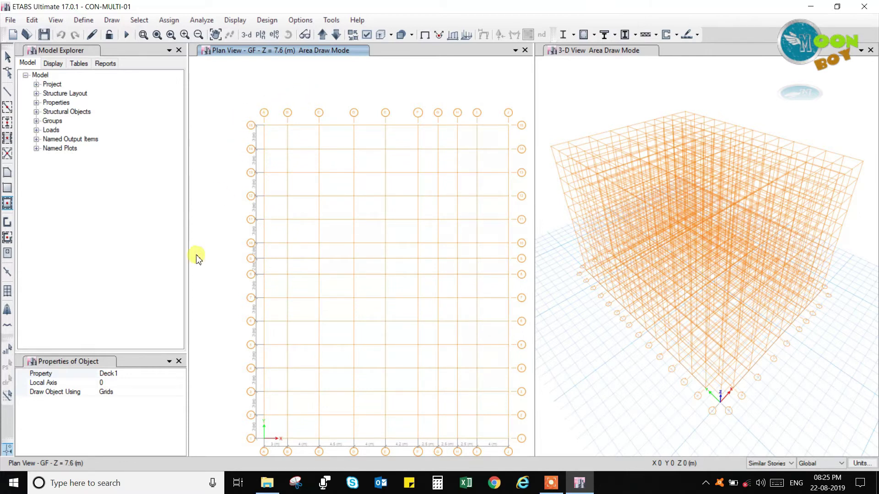
{"action": "left_click", "coordinate": [111, 373]}
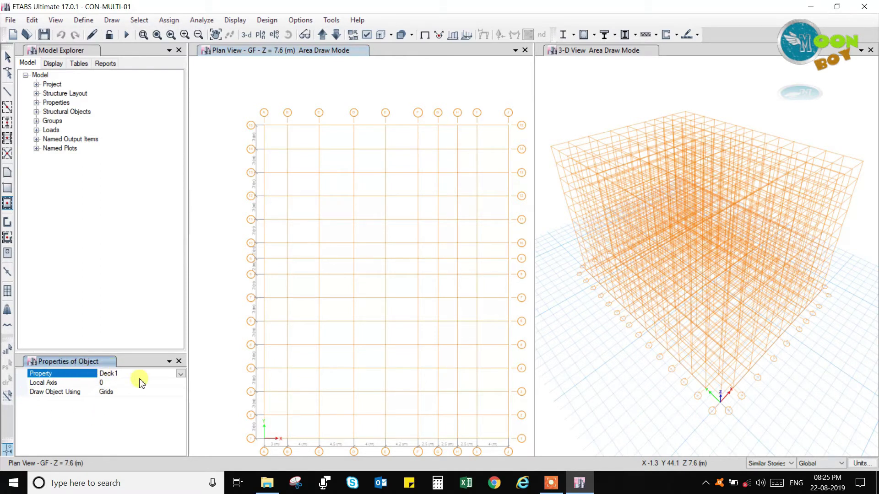
{"action": "left_click", "coordinate": [180, 375]}
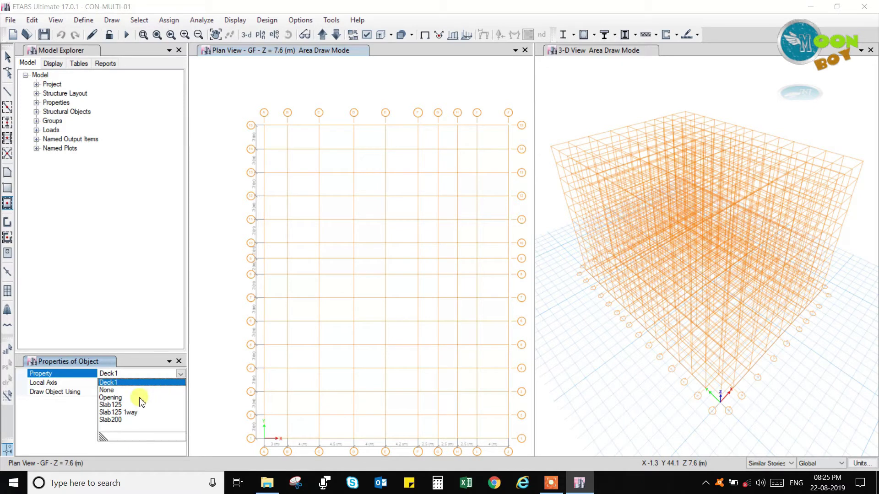
{"action": "left_click", "coordinate": [112, 420]}
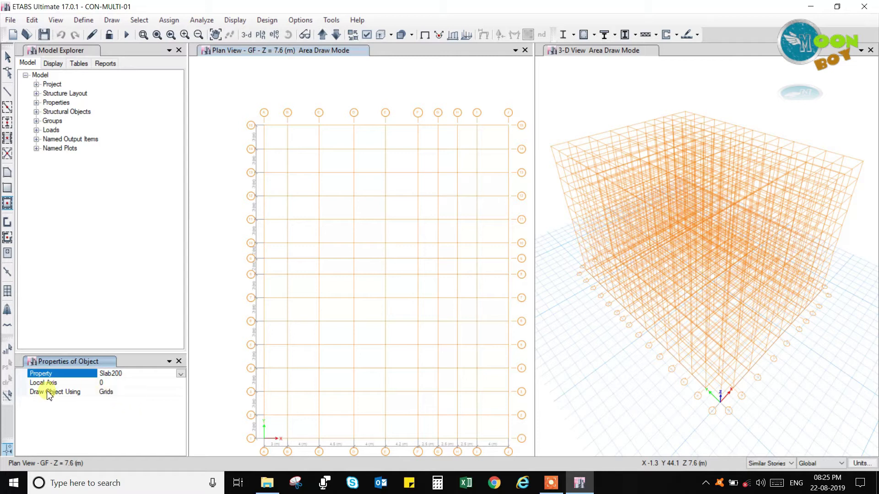
Step: Draw Slab200 floors across all bays of the GF plan in one window, keeping Grids as the draw object method
{"action": "left_click", "coordinate": [110, 392]}
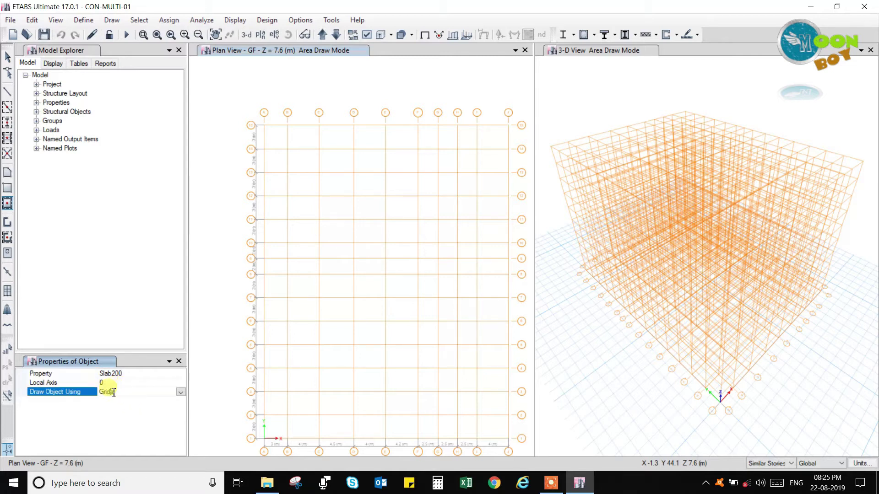
{"action": "left_click", "coordinate": [181, 393]}
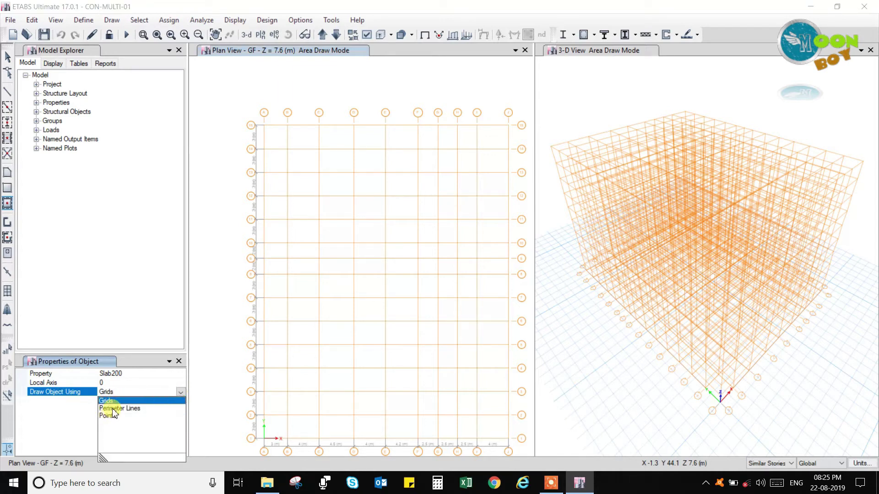
{"action": "left_click", "coordinate": [79, 409]}
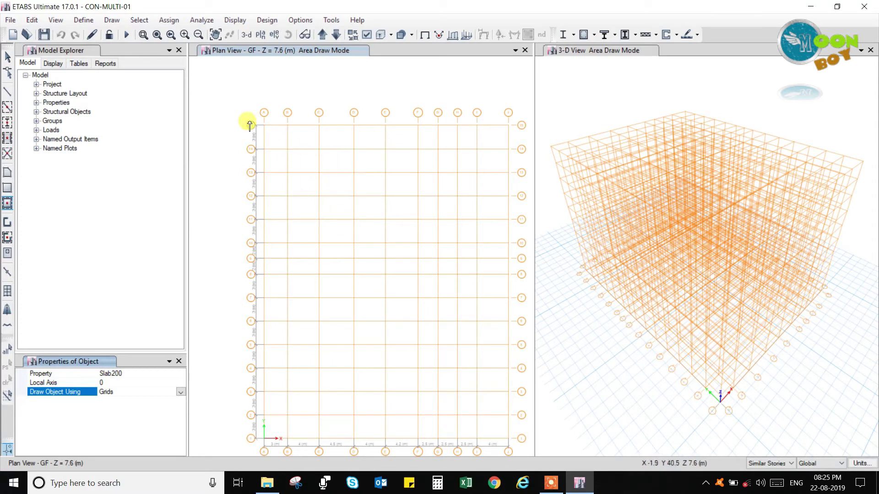
{"action": "mouse_move", "coordinate": [242, 96]}
{"action": "left_mouse_down"}
{"action": "mouse_move", "coordinate": [515, 455]}
{"action": "mouse_move", "coordinate": [535, 460]}
{"action": "mouse_move", "coordinate": [524, 447]}
{"action": "left_mouse_up"}
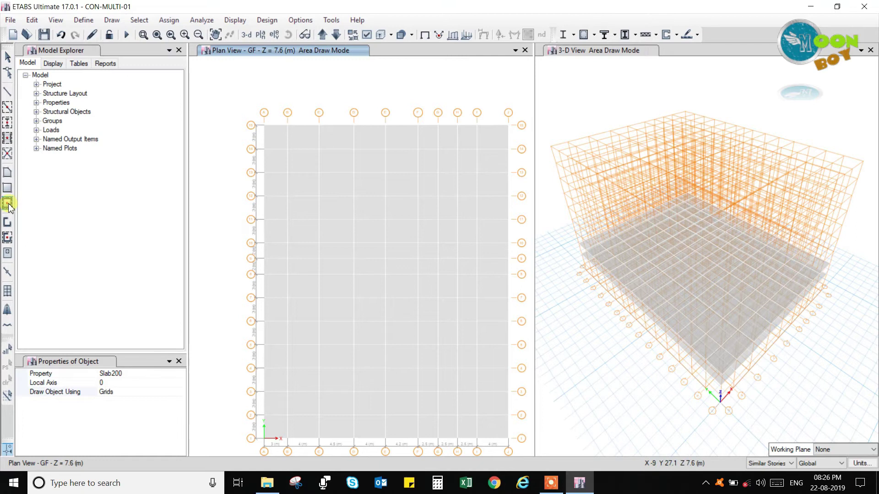
Step: Review the draw object methods while keeping Grids, and undo the Slab200 floors drawn across the GF bays
{"action": "left_click", "coordinate": [124, 392]}
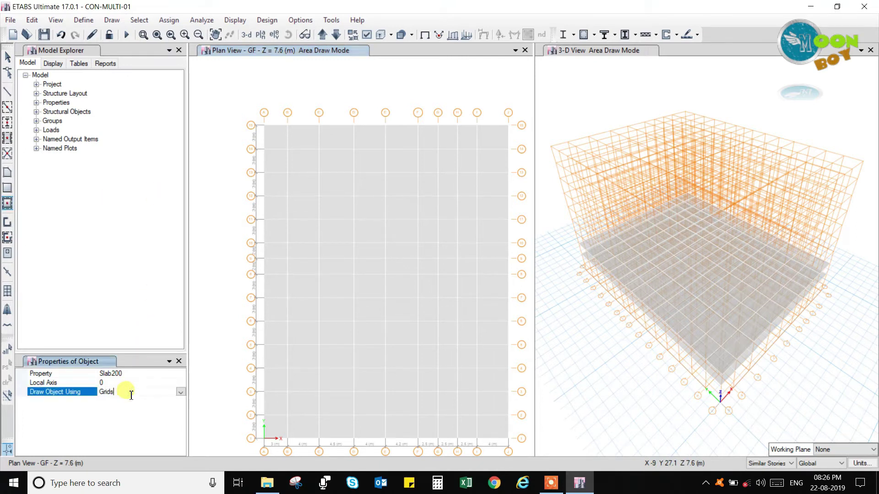
{"action": "left_click", "coordinate": [181, 393]}
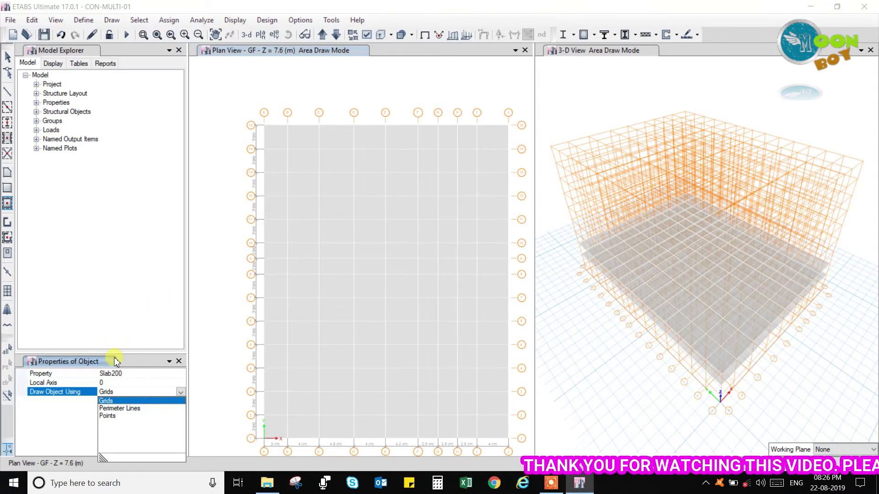
{"action": "left_click", "coordinate": [177, 275]}
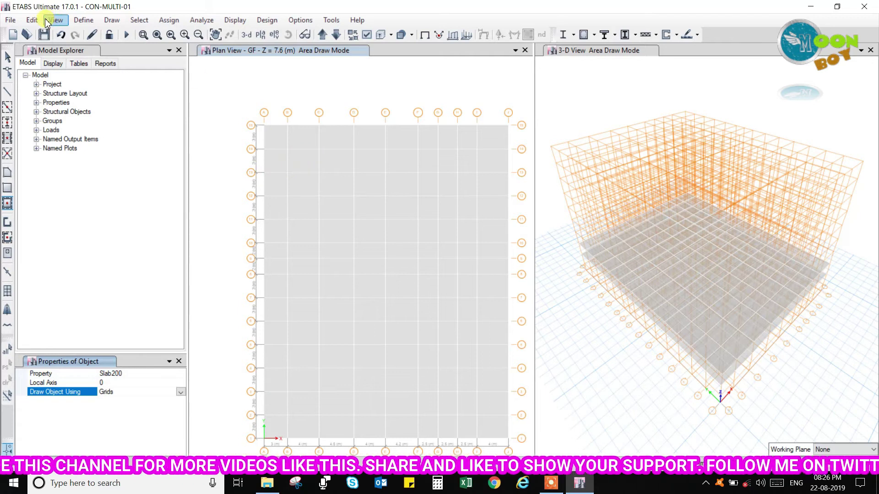
{"action": "left_click", "coordinate": [61, 37]}
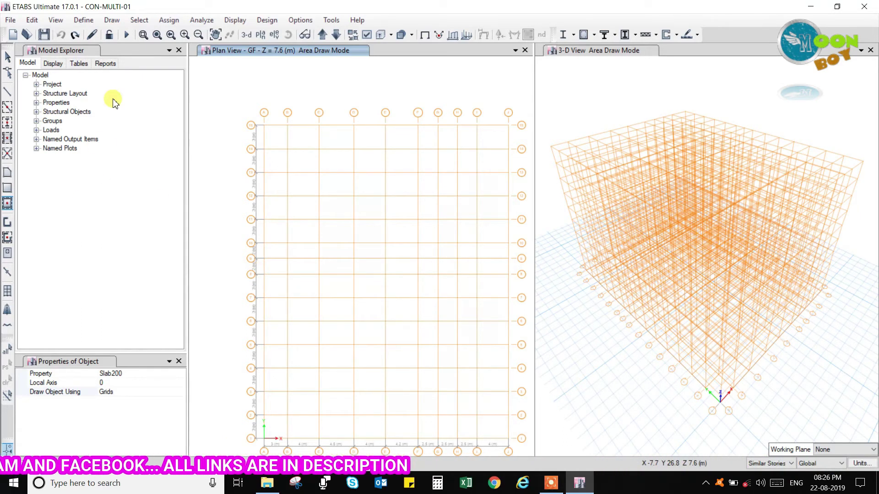
Step: Draw one rectangular Slab200 floor on the GF plan from grid point A15 to J1, keeping the X and Y dimensions at 0
{"action": "left_click", "coordinate": [8, 192]}
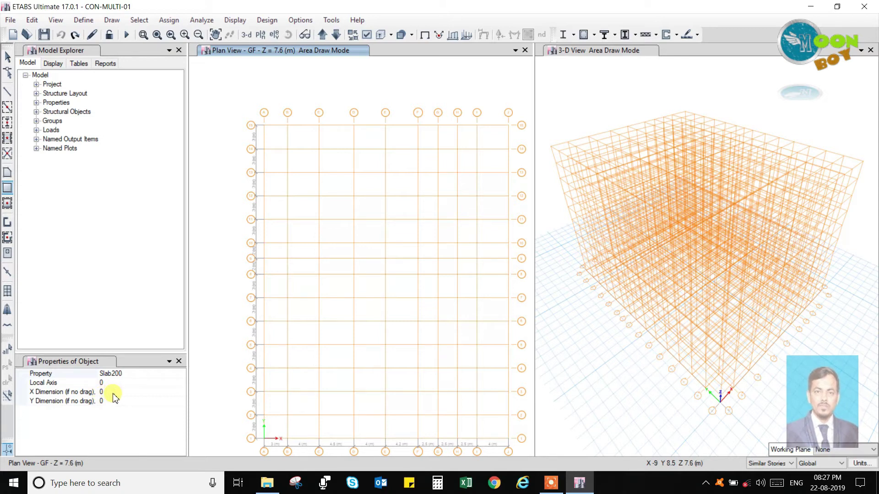
{"action": "left_click", "coordinate": [105, 392]}
{"action": "left_click_drag", "start_coordinate": [101, 394], "coordinate": [103, 394]}
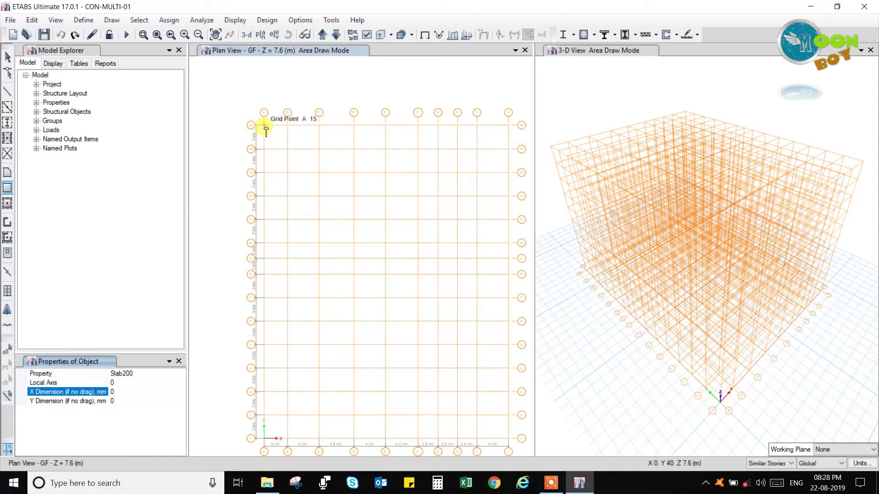
{"action": "left_click_drag", "start_coordinate": [265, 128], "coordinate": [508, 442]}
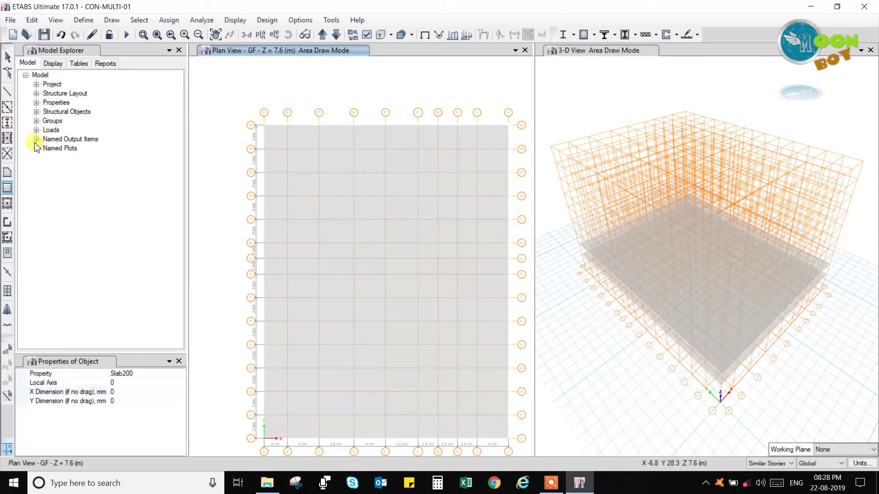
Step: Select the rectangular floor to check its extent, clear the selection and undo the floor
{"action": "left_click", "coordinate": [7, 56]}
{"action": "left_click", "coordinate": [425, 276]}
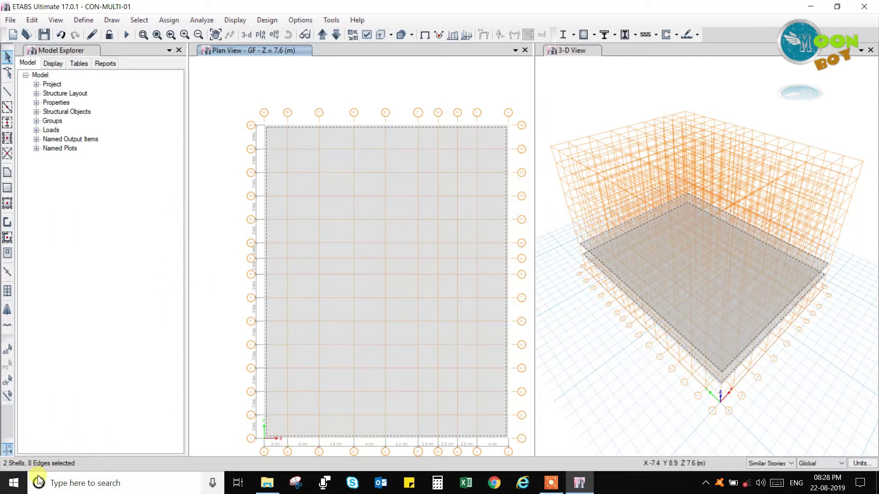
{"action": "left_click", "coordinate": [349, 244]}
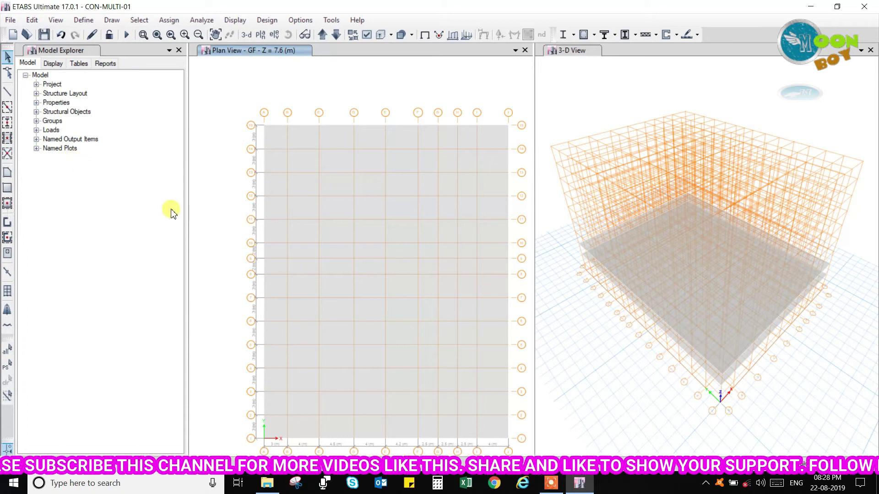
{"action": "left_click", "coordinate": [62, 35]}
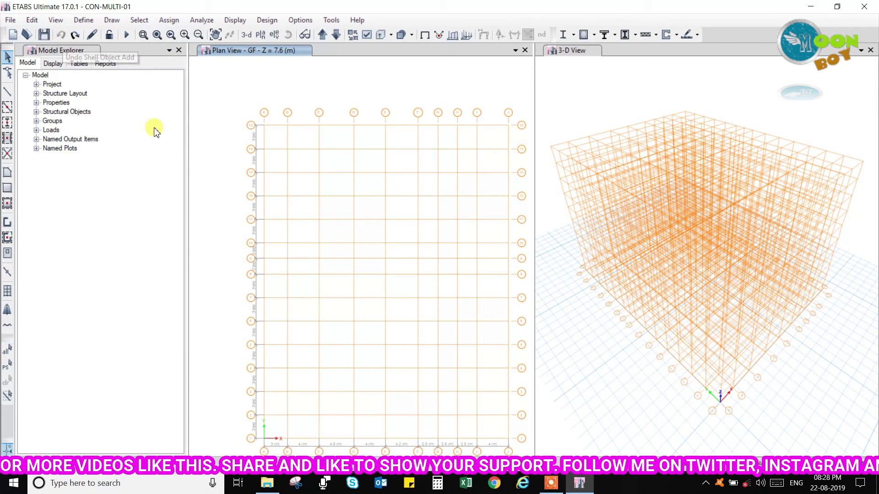
Step: Start drawing a polygonal Slab200 floor and review its drawing options, keeping Straight Line edges and drawing control None
{"action": "left_click", "coordinate": [10, 177]}
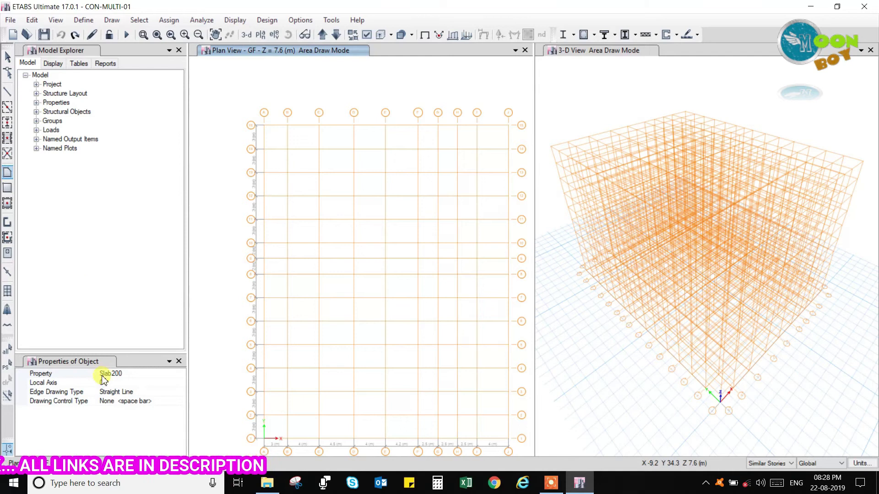
{"action": "left_click", "coordinate": [109, 402]}
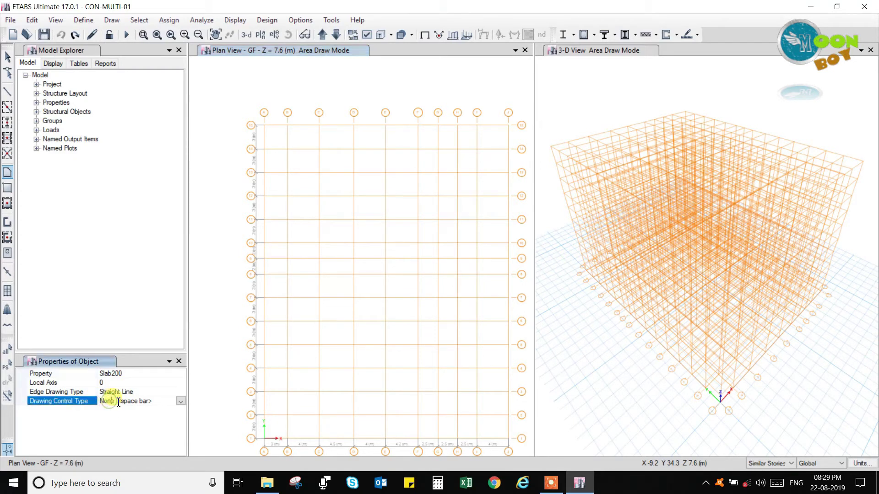
{"action": "left_click", "coordinate": [181, 402]}
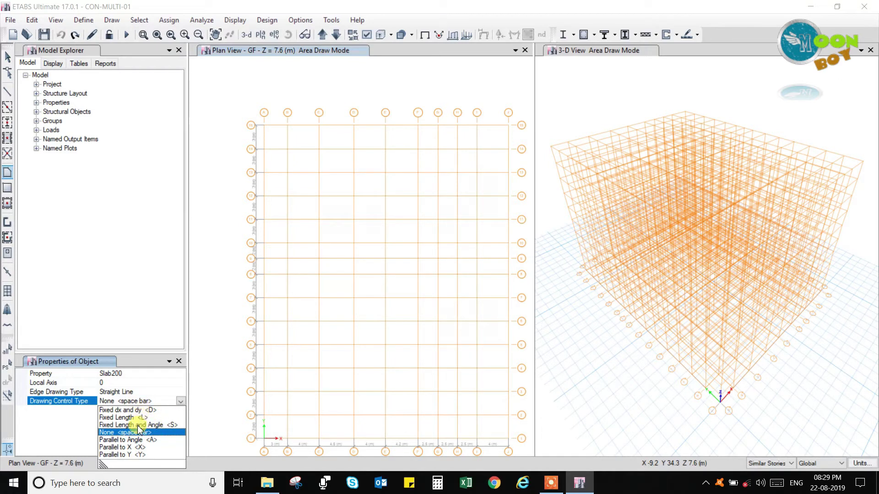
{"action": "left_click", "coordinate": [127, 397]}
{"action": "left_click", "coordinate": [131, 391]}
{"action": "left_click", "coordinate": [180, 393]}
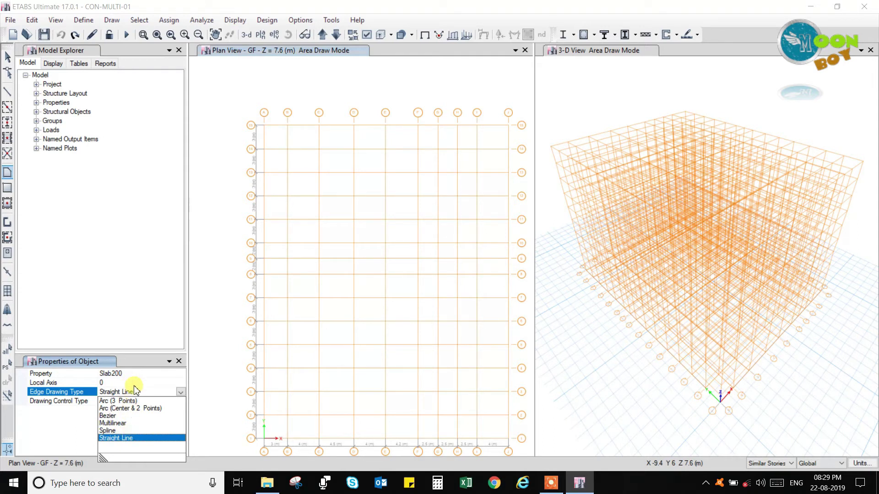
{"action": "left_click", "coordinate": [186, 394]}
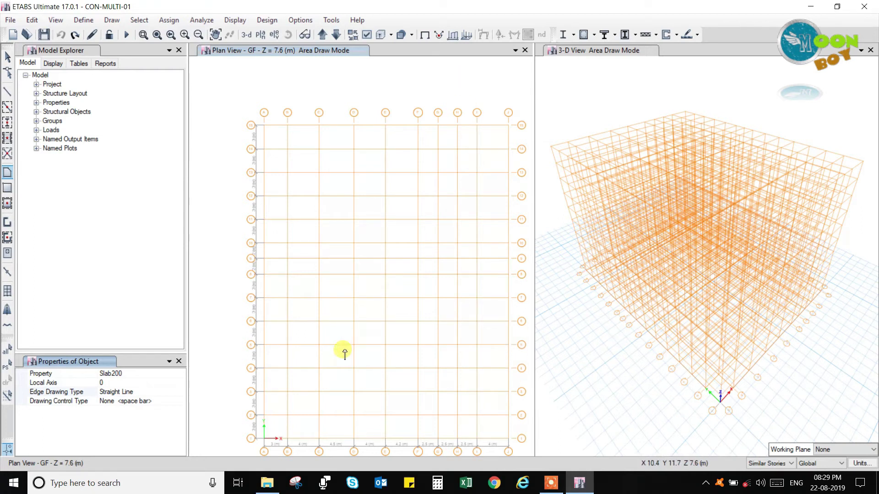
Step: Start the slab outline at grid point A1 and trace it through J1, J8, I8, I10 and J10 to J15
{"action": "left_click", "coordinate": [264, 439]}
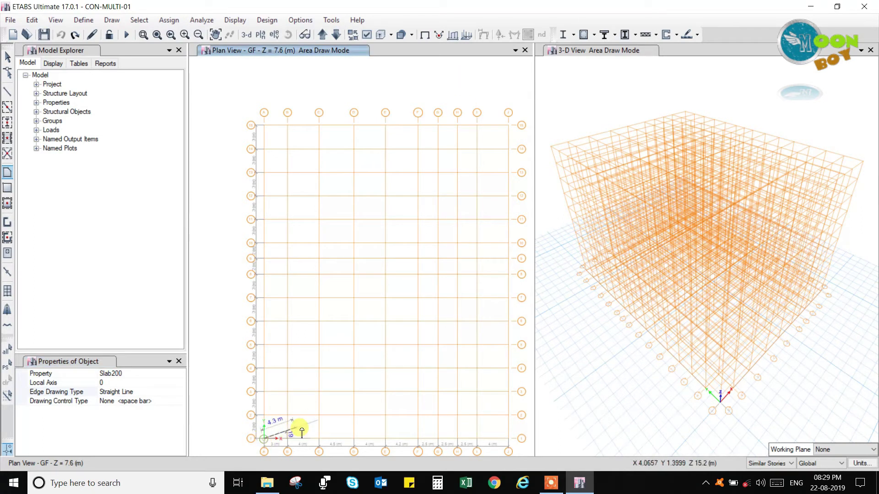
{"action": "left_click", "coordinate": [508, 440]}
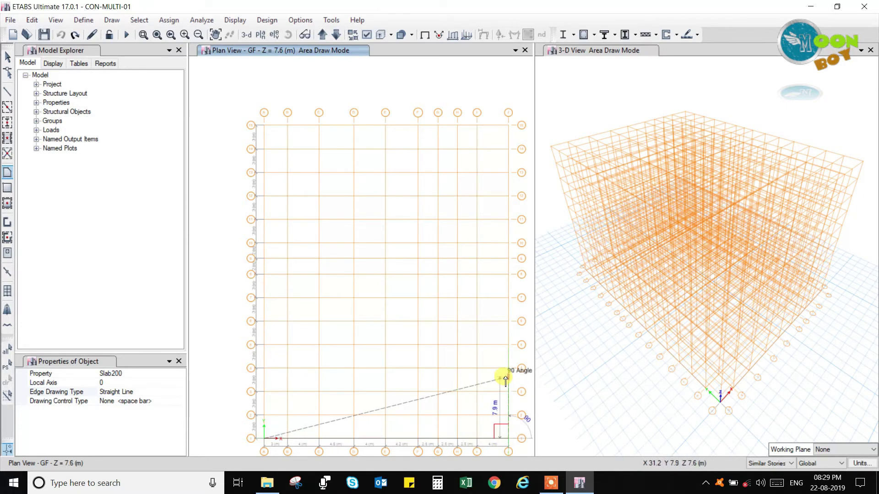
{"action": "left_click", "coordinate": [509, 275]}
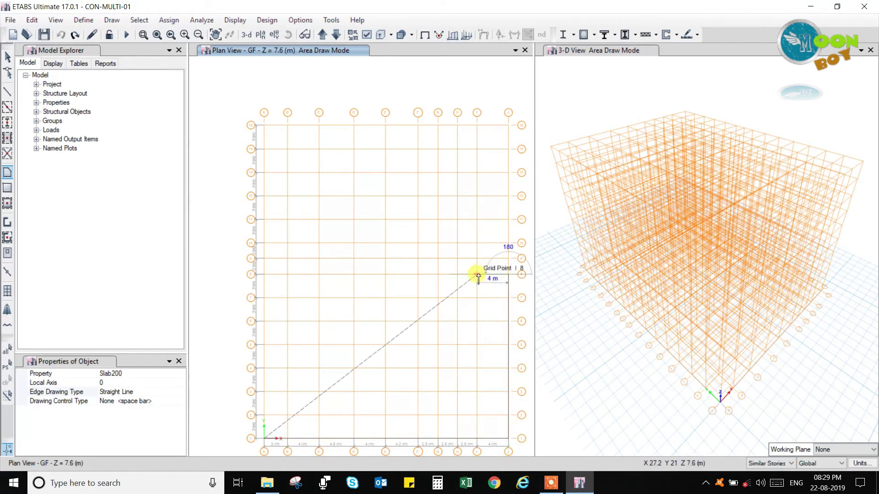
{"action": "left_click", "coordinate": [477, 275]}
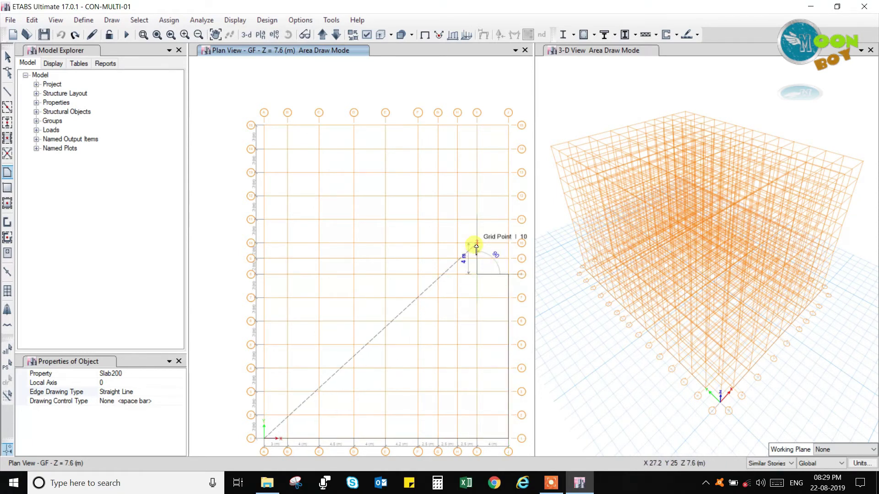
{"action": "left_click", "coordinate": [478, 243]}
{"action": "left_click", "coordinate": [509, 244]}
{"action": "left_click", "coordinate": [509, 128]}
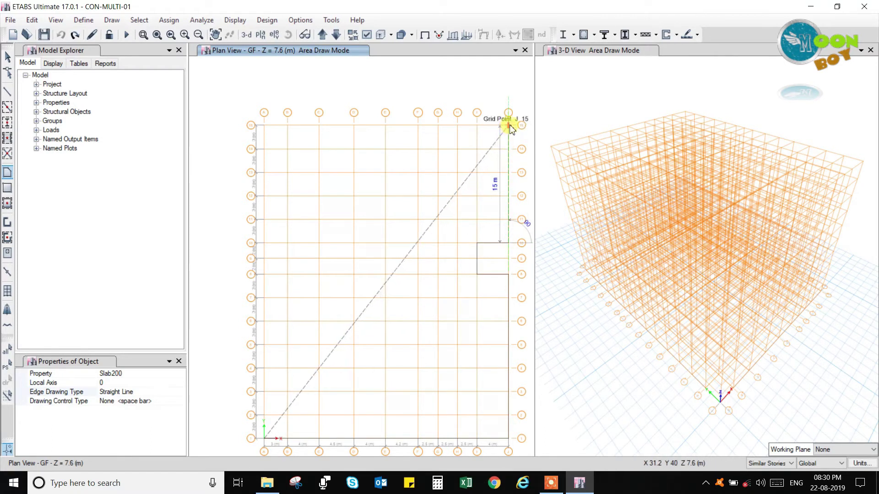
Step: Continue the slab outline from J15 through grid points E15, E14, D14 and D15 to A15, leaving a one-bay notch
{"action": "left_click", "coordinate": [386, 125]}
{"action": "left_click", "coordinate": [385, 149]}
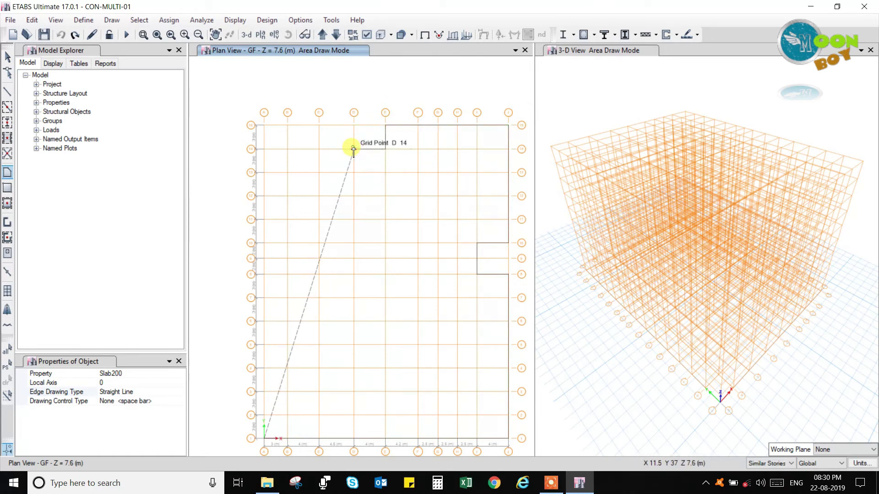
{"action": "left_click", "coordinate": [354, 149]}
{"action": "left_click", "coordinate": [355, 126]}
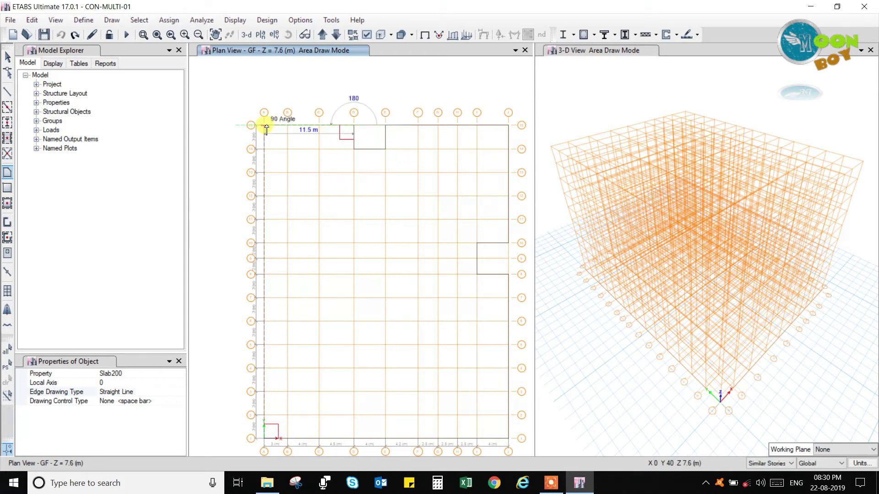
{"action": "left_click", "coordinate": [264, 126]}
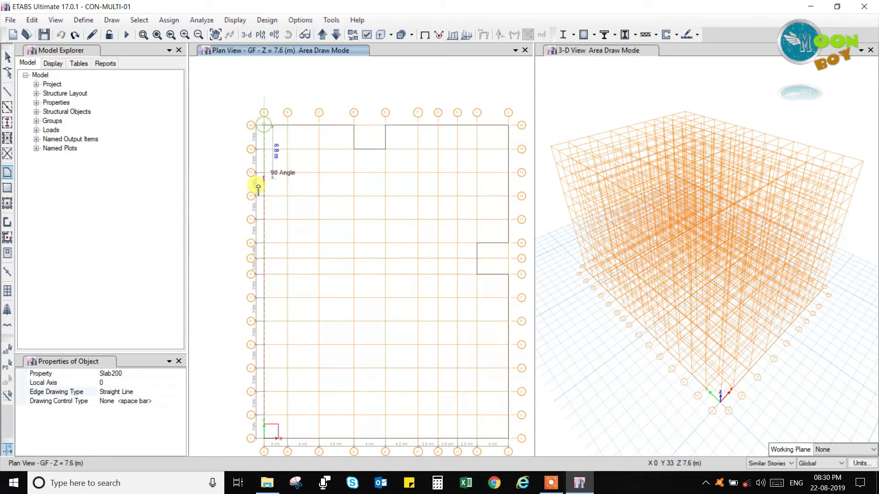
Step: Trace the remaining slab outline through grid points A10, B10, B8 and A8, and close the floor at A1
{"action": "left_click", "coordinate": [264, 243]}
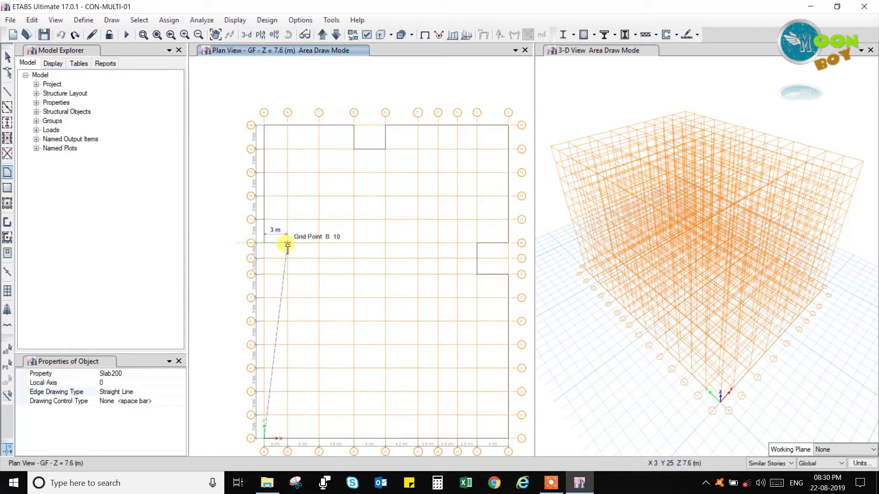
{"action": "left_click", "coordinate": [287, 243]}
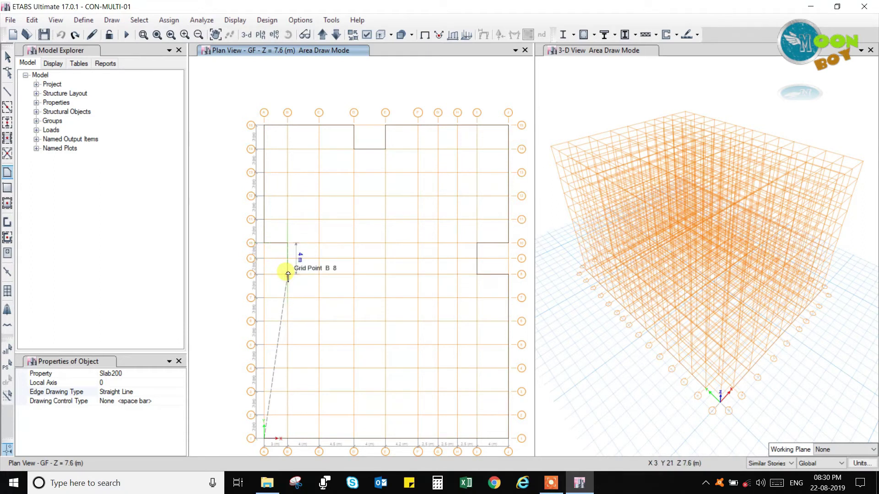
{"action": "left_click", "coordinate": [287, 275]}
{"action": "left_click", "coordinate": [263, 274]}
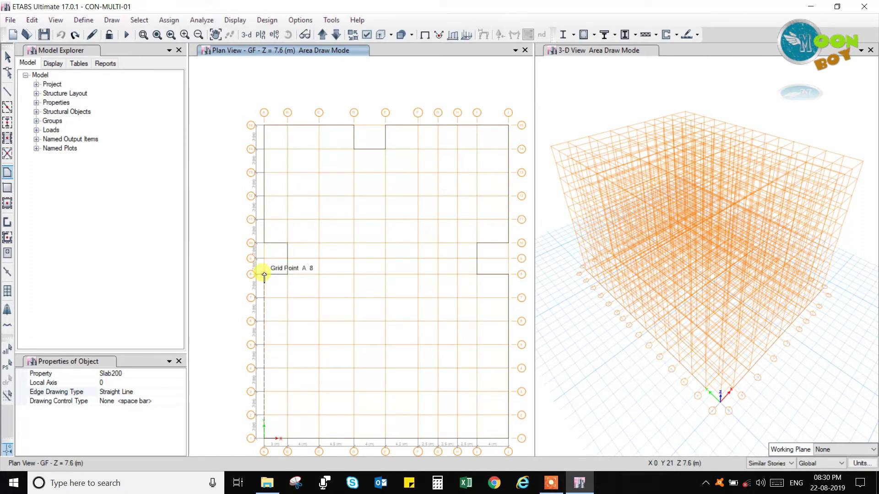
{"action": "double_click", "coordinate": [263, 439]}
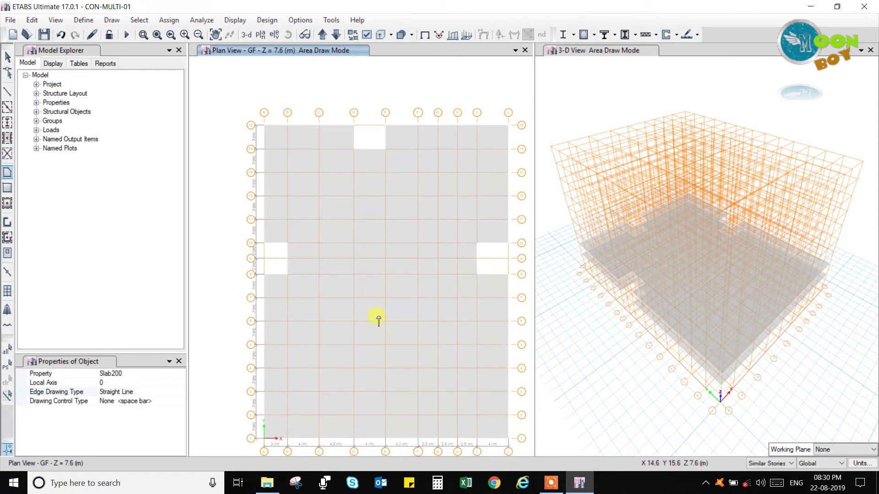
Step: Examine the notched slab on the GF plan, including the notch between grids 8 and 10 and the grid labels beside it
{"action": "scroll", "coordinate": [375, 316], "scroll_direction": "down", "scroll_amount": 5}
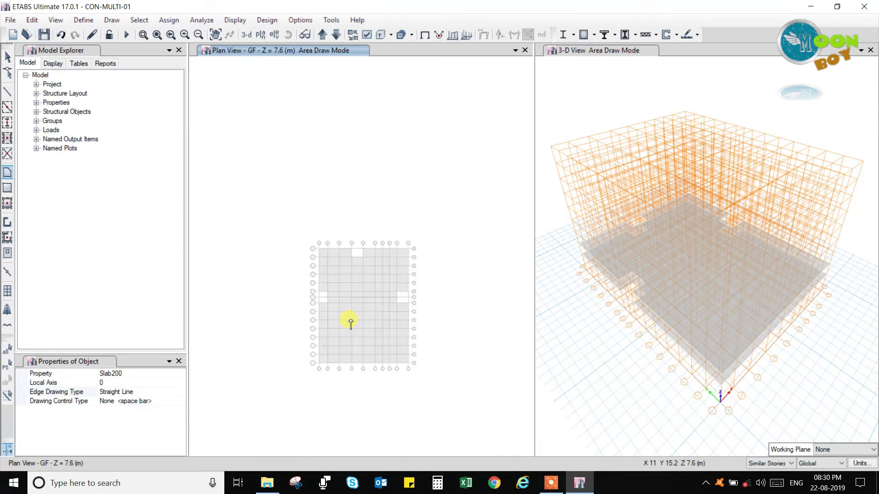
{"action": "scroll", "coordinate": [347, 314], "scroll_direction": "up", "scroll_amount": 5}
{"action": "scroll", "coordinate": [338, 235], "scroll_direction": "down", "scroll_amount": 2}
{"action": "scroll", "coordinate": [356, 277], "scroll_direction": "up", "scroll_amount": 5}
{"action": "scroll", "coordinate": [356, 277], "scroll_direction": "down", "scroll_amount": 5}
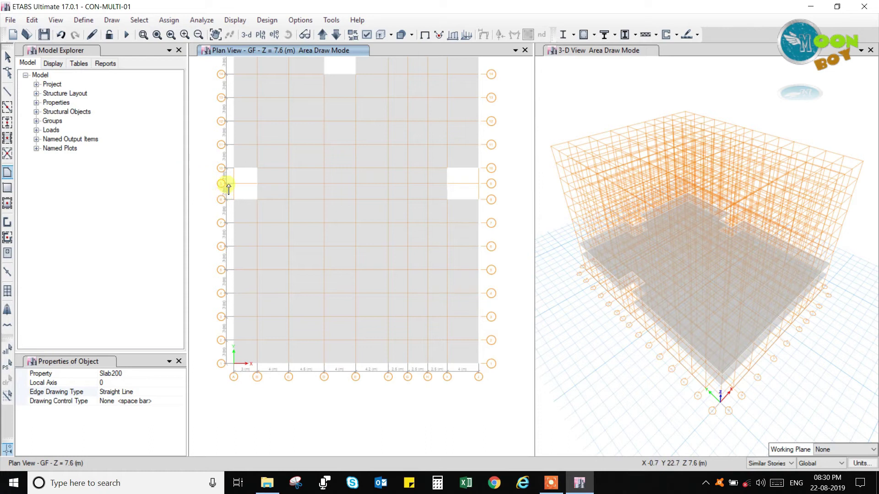
{"action": "scroll", "coordinate": [203, 146], "scroll_direction": "up", "scroll_amount": 5}
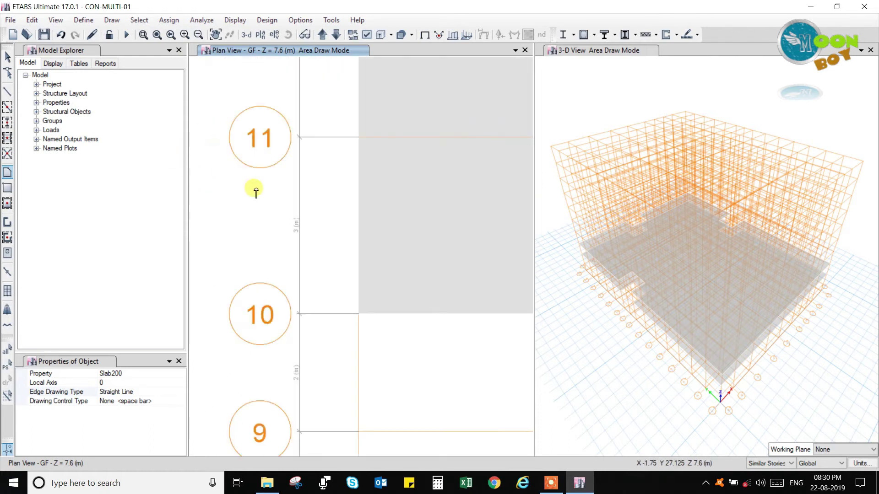
{"action": "scroll", "coordinate": [254, 211], "scroll_direction": "down", "scroll_amount": 3}
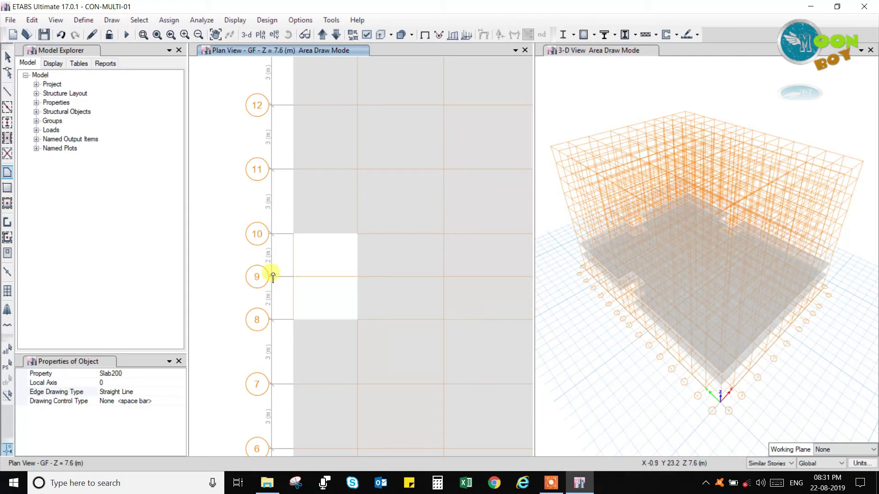
{"action": "scroll", "coordinate": [267, 277], "scroll_direction": "down", "scroll_amount": 1}
{"action": "scroll", "coordinate": [233, 258], "scroll_direction": "down", "scroll_amount": 1}
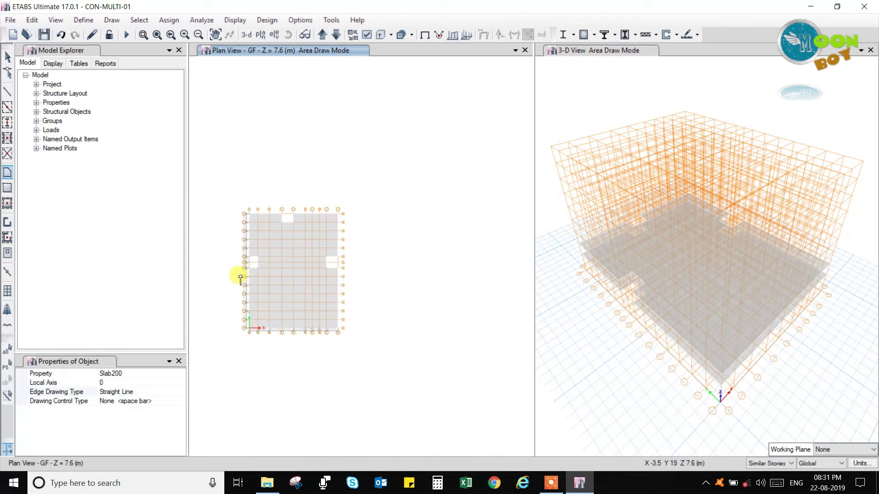
{"action": "scroll", "coordinate": [233, 275], "scroll_direction": "up", "scroll_amount": 2}
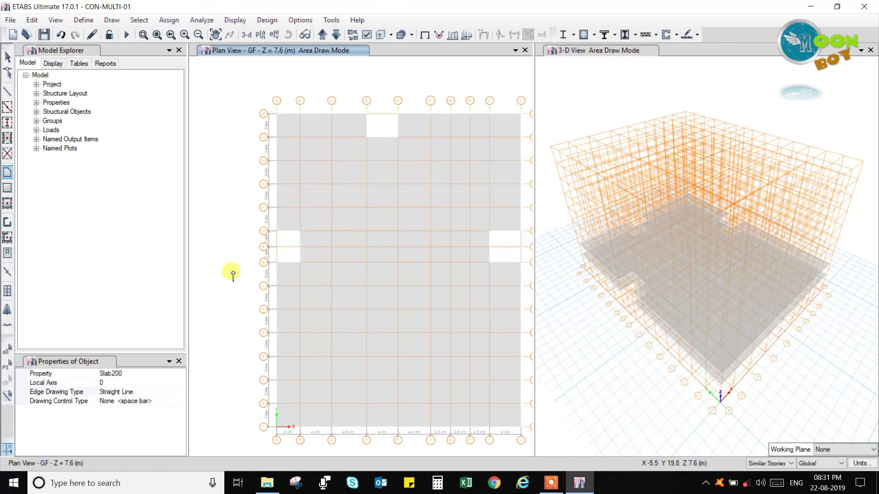
Step: Open the F7 plan view and set the floor property to Slab125, keeping drawing applied to Similar Stories
{"action": "left_click", "coordinate": [260, 35]}
{"action": "left_click", "coordinate": [485, 379]}
{"action": "left_click", "coordinate": [390, 380]}
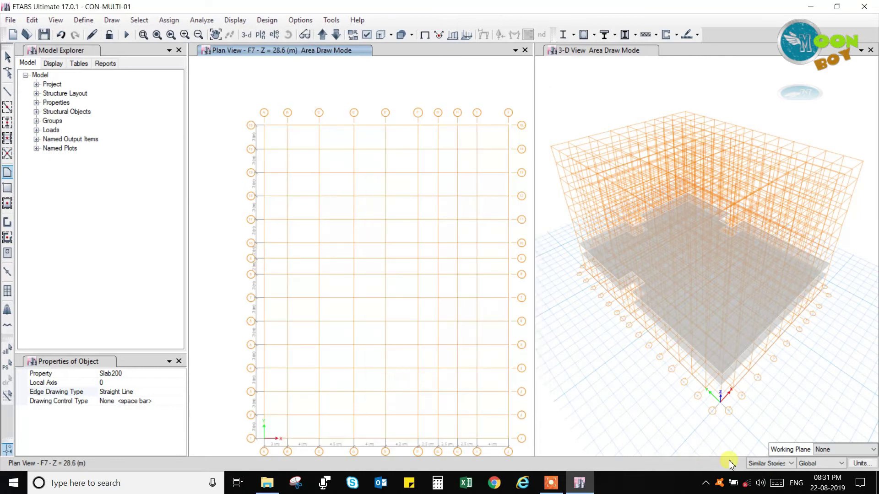
{"action": "left_click", "coordinate": [764, 464]}
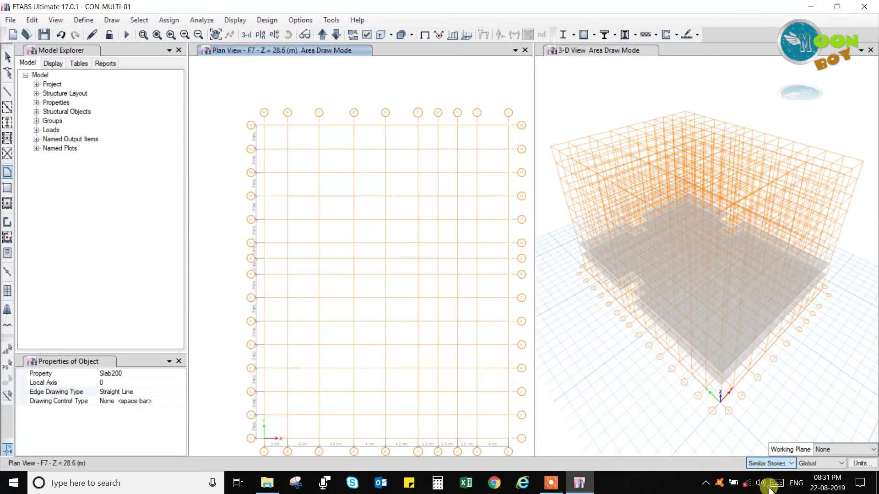
{"action": "left_click", "coordinate": [129, 377]}
{"action": "left_click", "coordinate": [181, 375]}
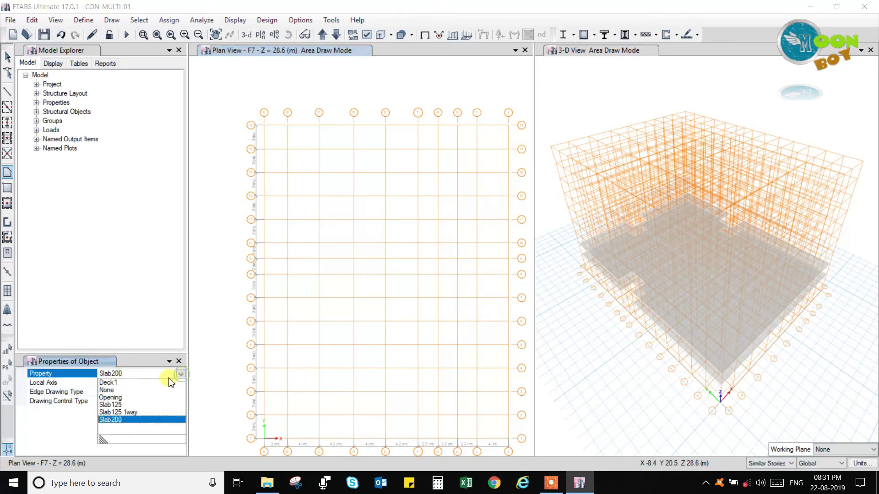
{"action": "left_click", "coordinate": [120, 405]}
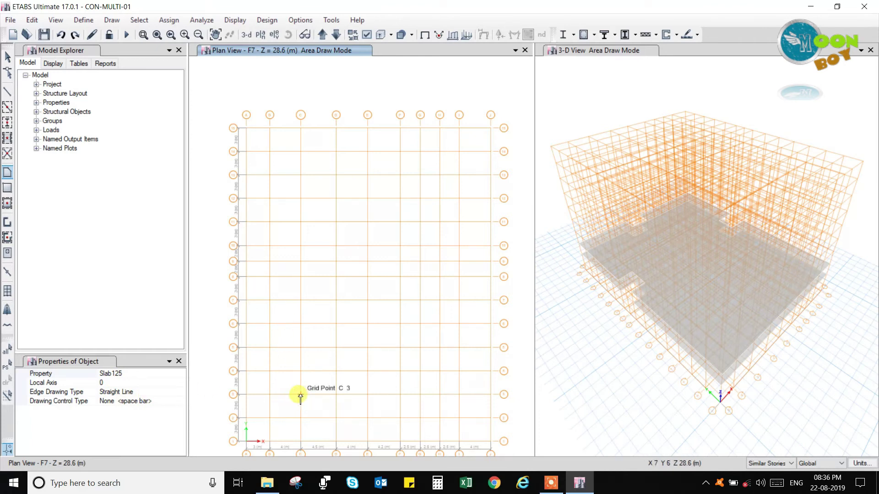
Step: Start the Slab125 floor outline at grid point C3 and trace straight edges through H3 to H8
{"action": "left_click", "coordinate": [302, 394]}
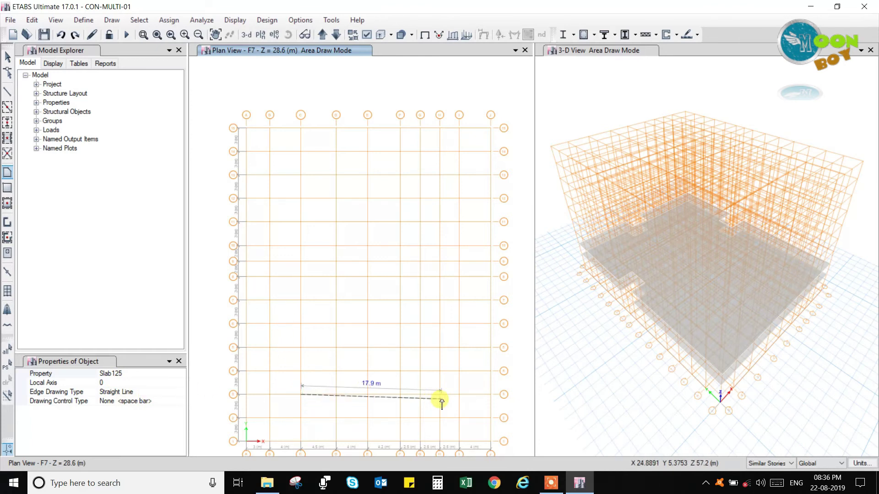
{"action": "left_click", "coordinate": [440, 395]}
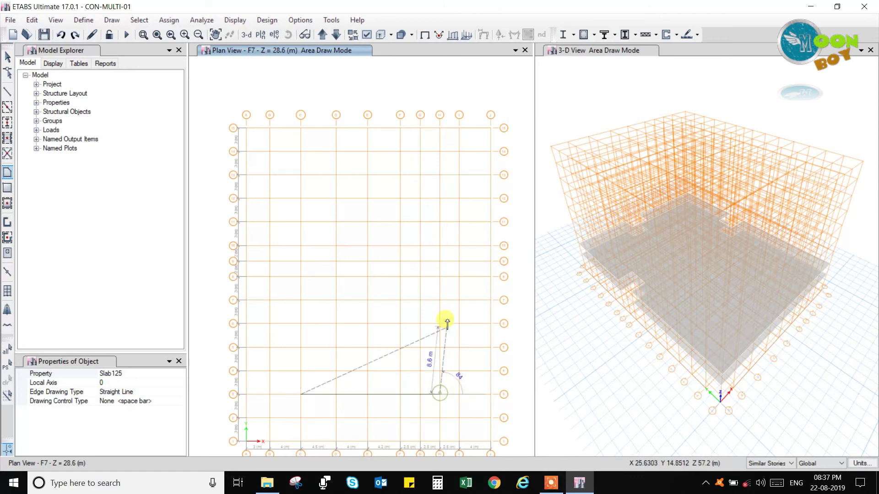
{"action": "left_click", "coordinate": [439, 278]}
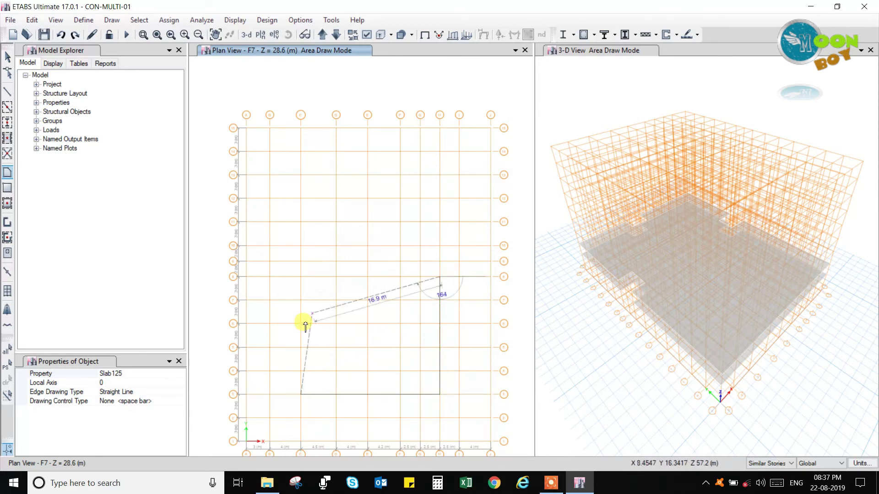
Step: Add an Arc (Center & 2 Points) edge from H8, centred on H9 and ending at H10, bulging outward
{"action": "left_click", "coordinate": [144, 394]}
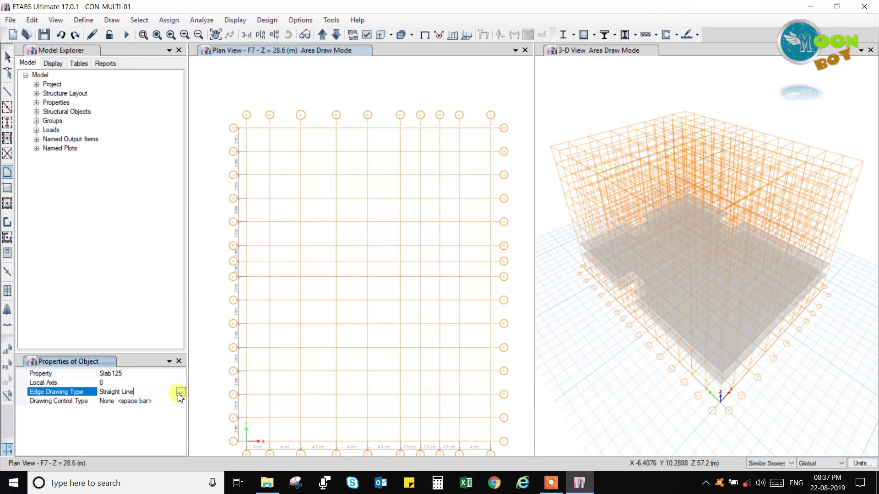
{"action": "left_click", "coordinate": [181, 392]}
{"action": "left_click", "coordinate": [131, 409]}
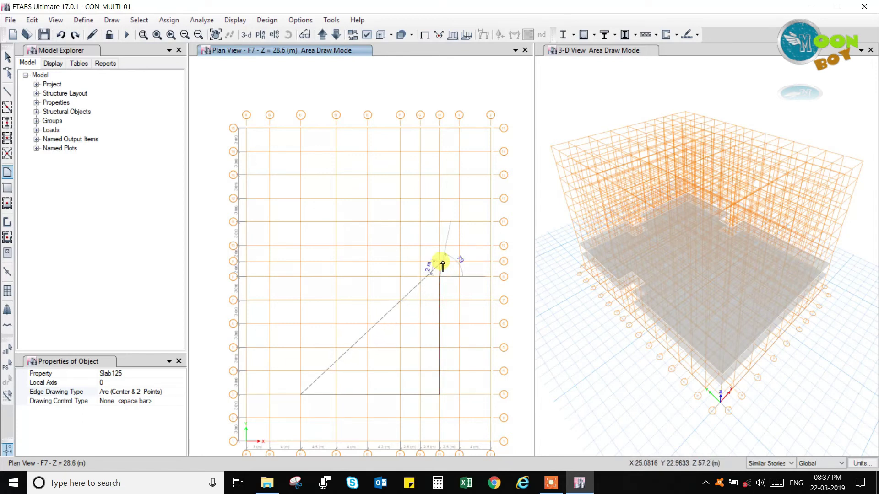
{"action": "left_click", "coordinate": [439, 261]}
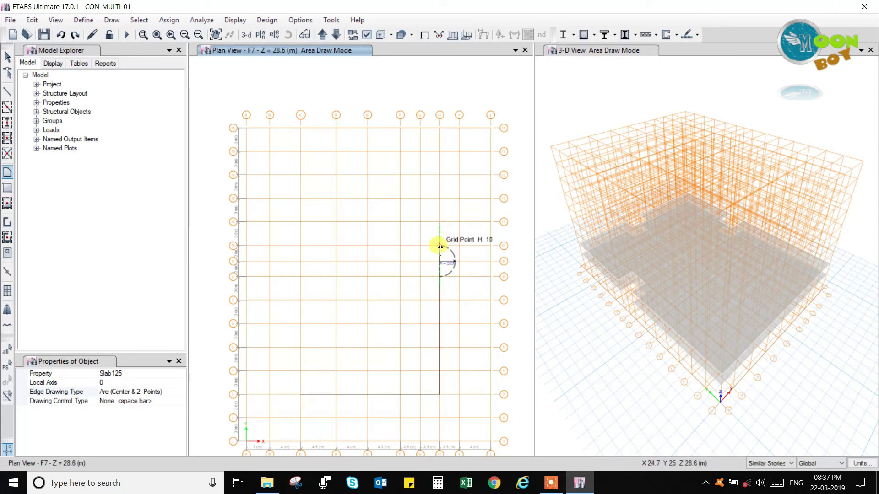
{"action": "left_click", "coordinate": [440, 246]}
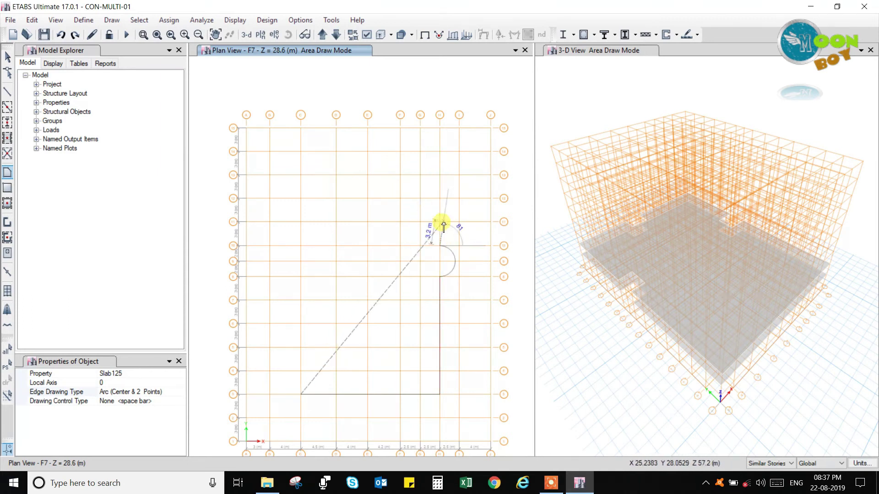
Step: Switch the edge type back to Straight Line and continue the outline from H10 through H13 to C13
{"action": "left_click", "coordinate": [135, 393]}
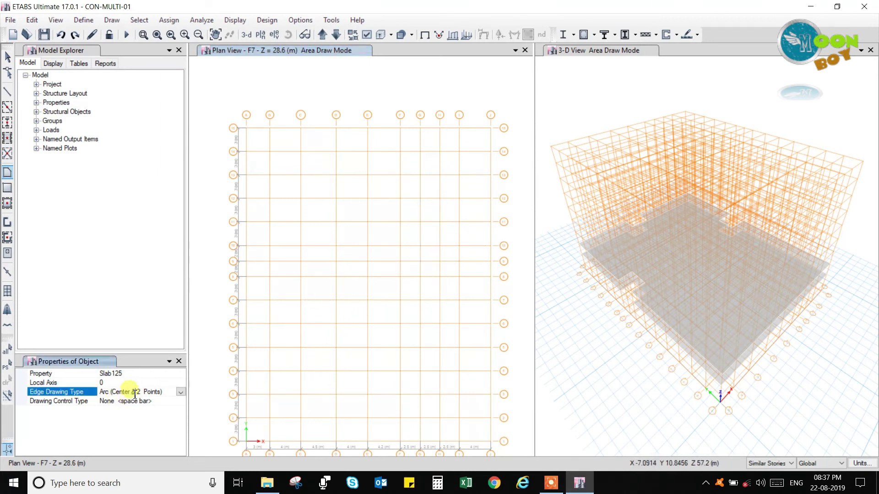
{"action": "left_click", "coordinate": [180, 394]}
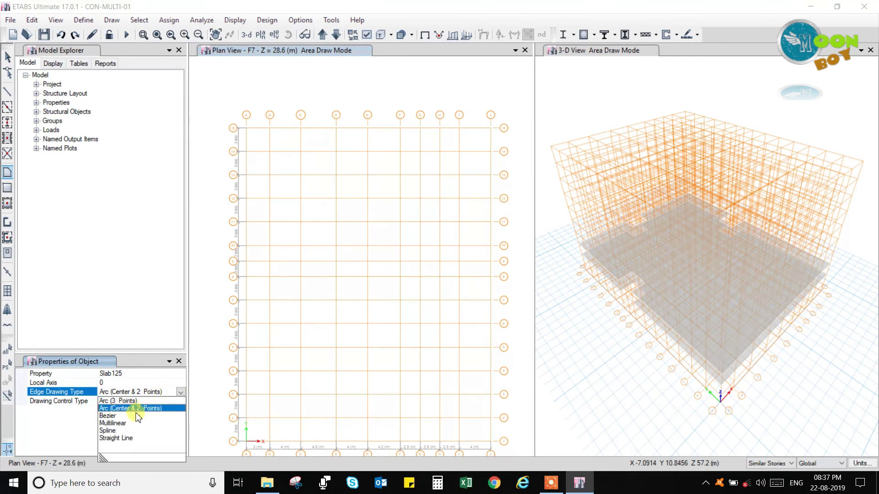
{"action": "left_click", "coordinate": [118, 439]}
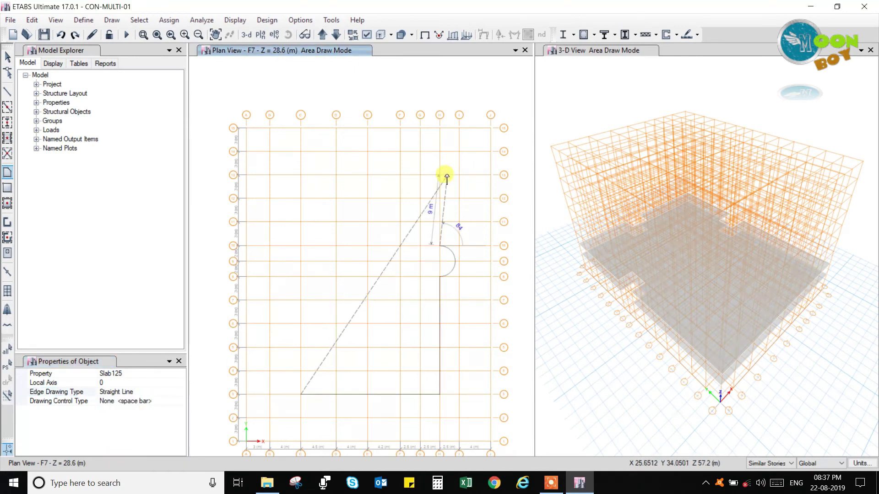
{"action": "left_click", "coordinate": [440, 175]}
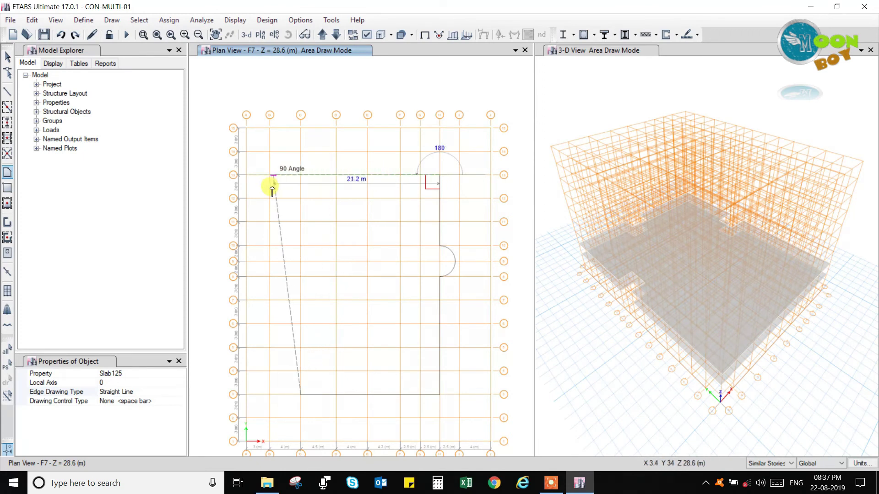
{"action": "left_click", "coordinate": [302, 175]}
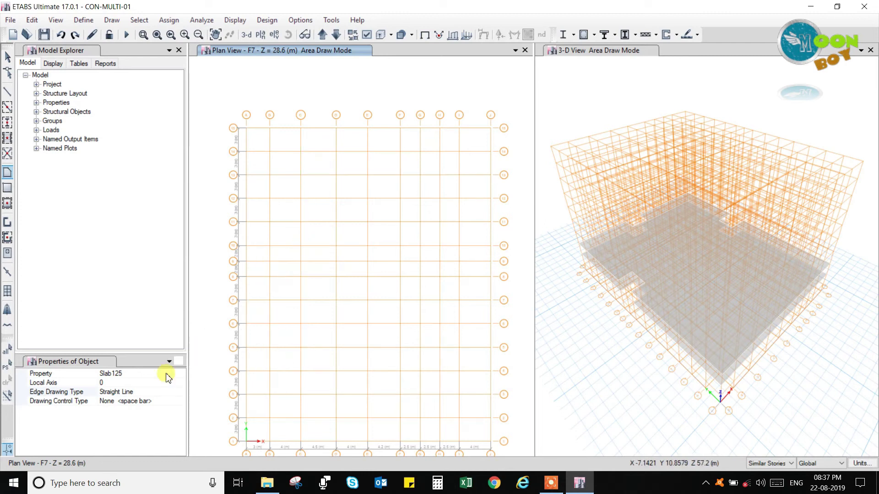
Step: Extend the outline to C10 and add an outward Arc (3 Points) edge from there to grid point B9
{"action": "left_click", "coordinate": [127, 394]}
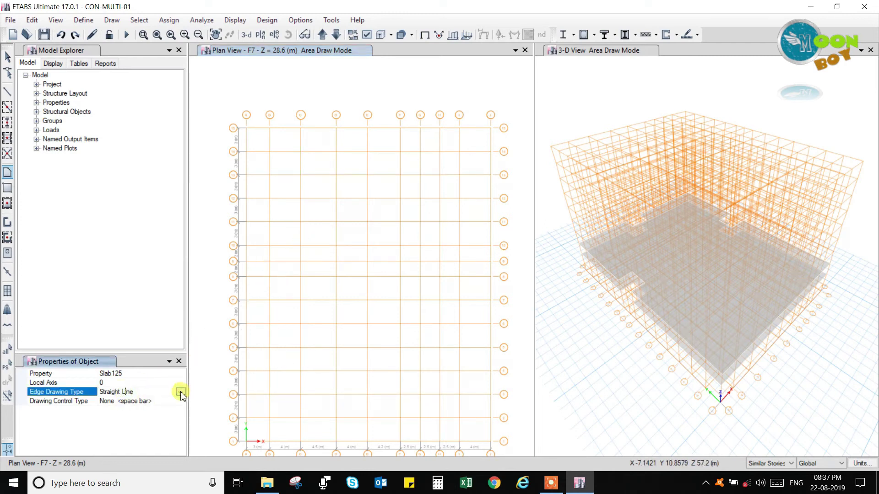
{"action": "left_click", "coordinate": [180, 392]}
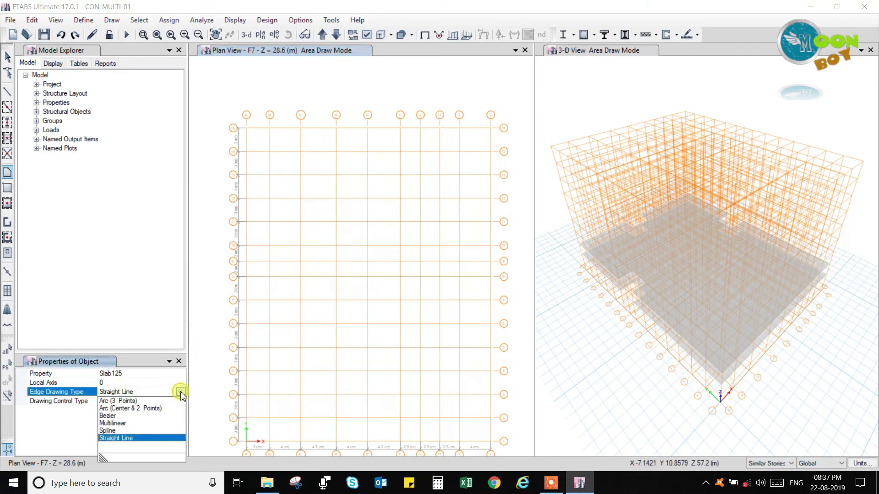
{"action": "left_click", "coordinate": [120, 401]}
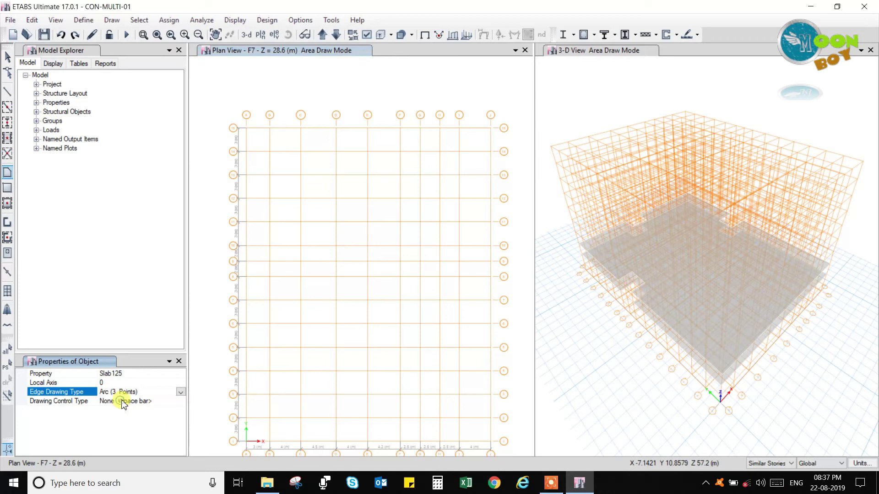
{"action": "left_click", "coordinate": [300, 247]}
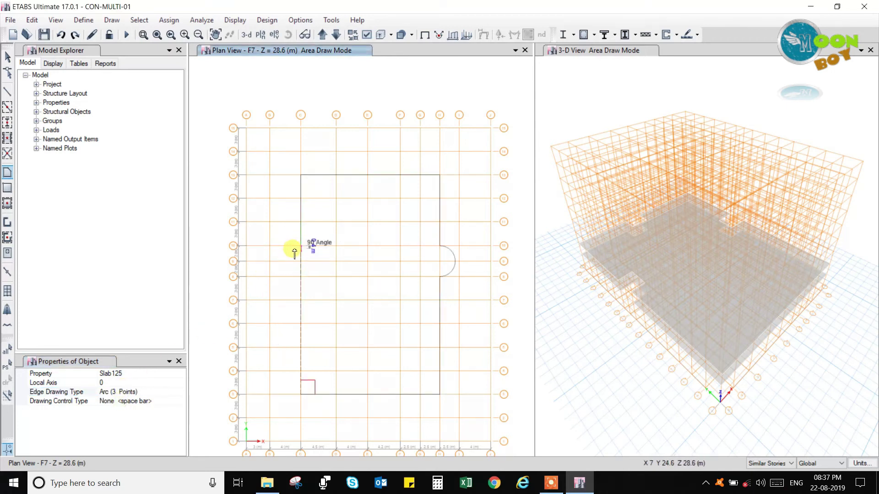
{"action": "left_click", "coordinate": [270, 261]}
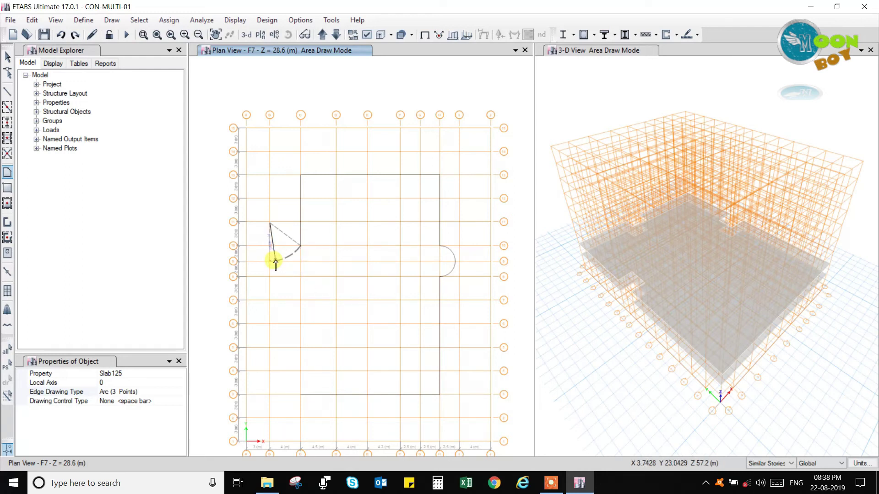
{"action": "left_click", "coordinate": [272, 262]}
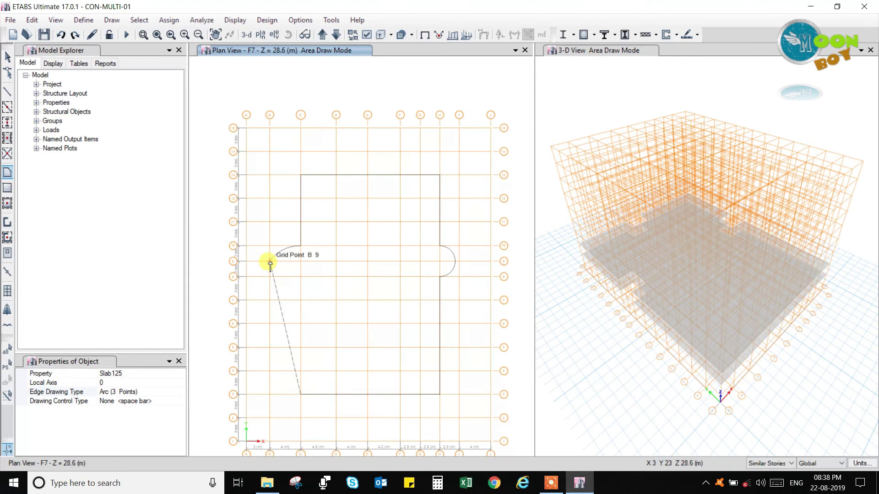
Step: Add a second three-point arc from B9 to C8 and close the floor outline at C3
{"action": "left_click", "coordinate": [299, 280]}
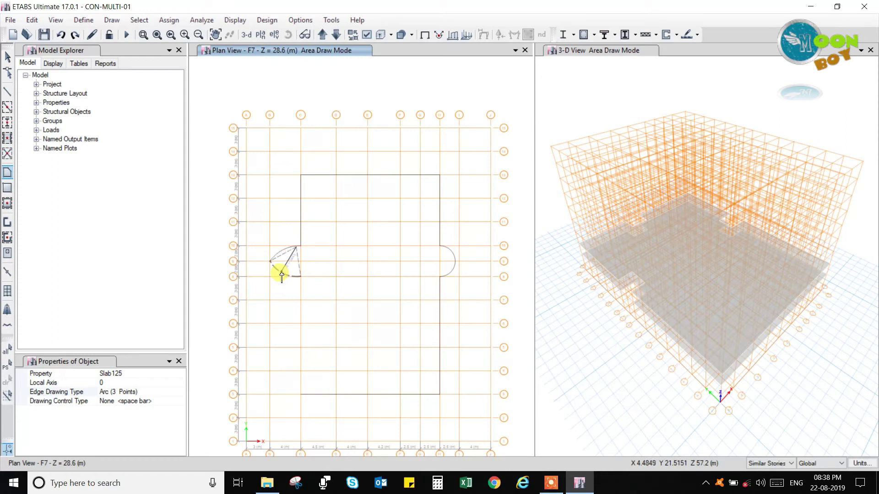
{"action": "left_click", "coordinate": [287, 276]}
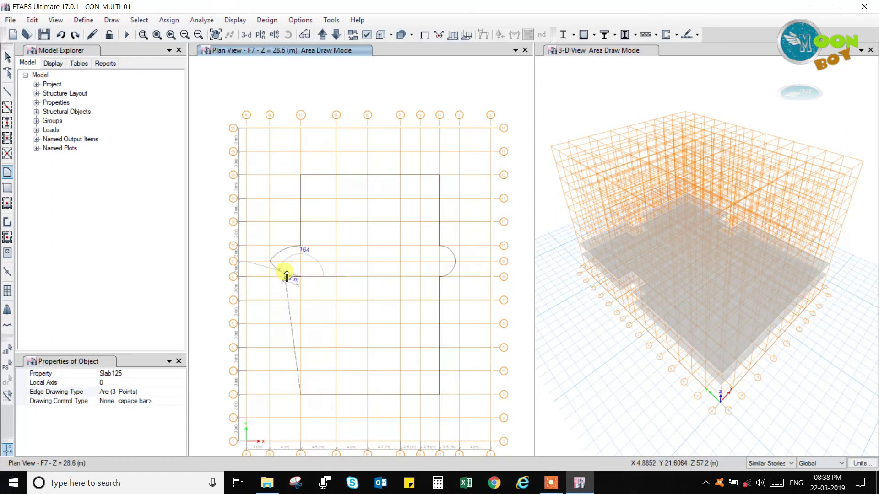
{"action": "double_click", "coordinate": [301, 396]}
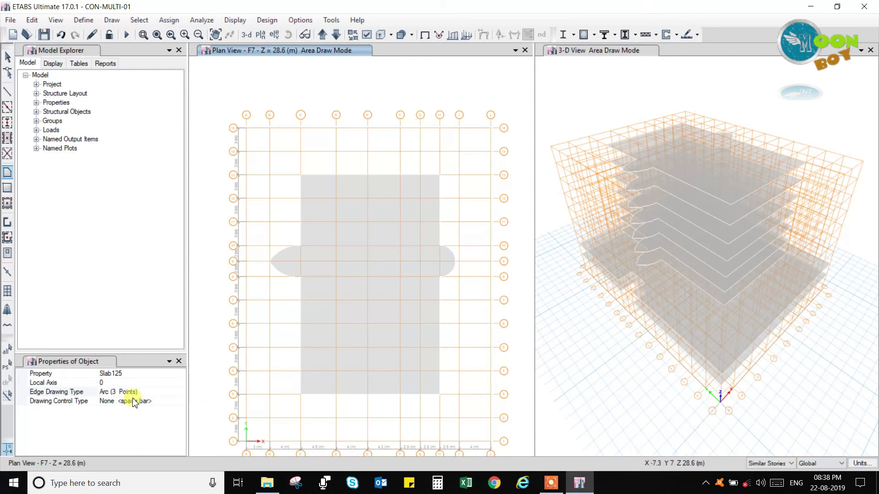
Step: Reset the edge drawing type to Straight Line and leave floor drawing for object selection
{"action": "left_click", "coordinate": [116, 392]}
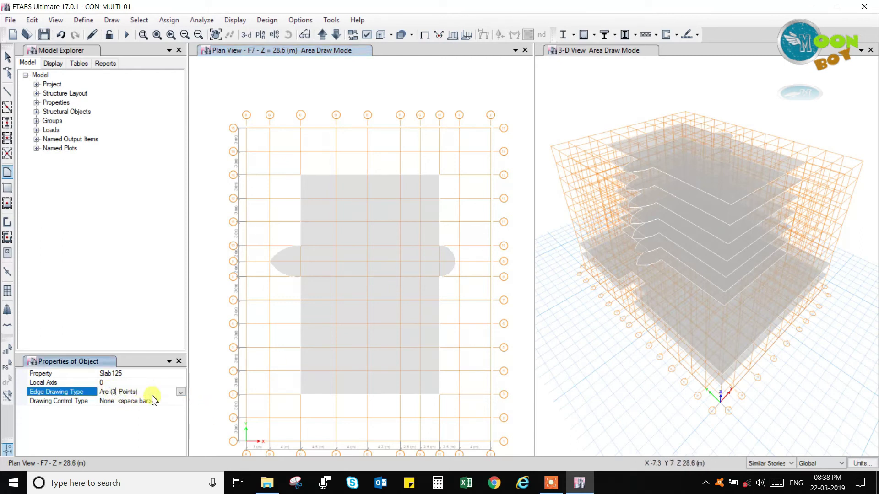
{"action": "left_click", "coordinate": [181, 392]}
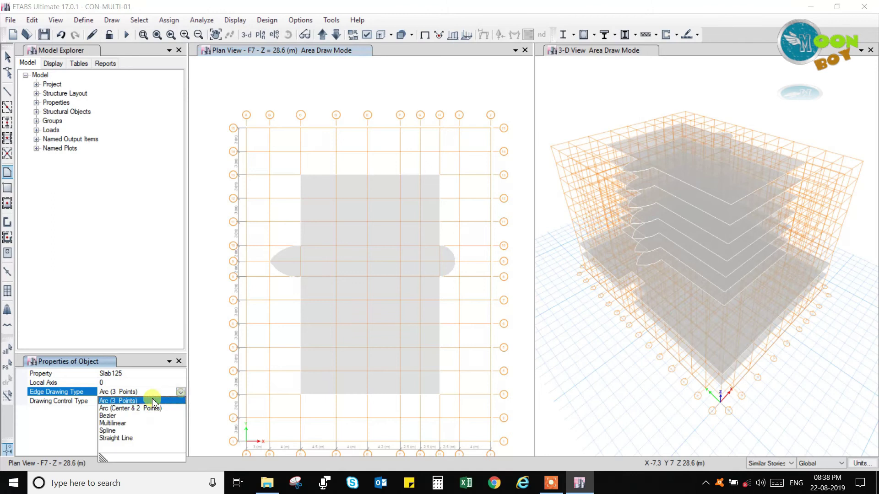
{"action": "left_click", "coordinate": [116, 438]}
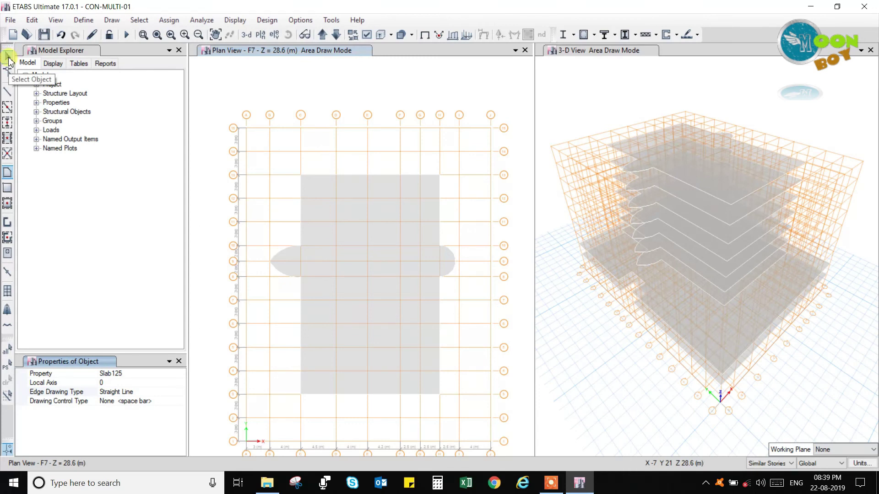
{"action": "left_click", "coordinate": [8, 58]}
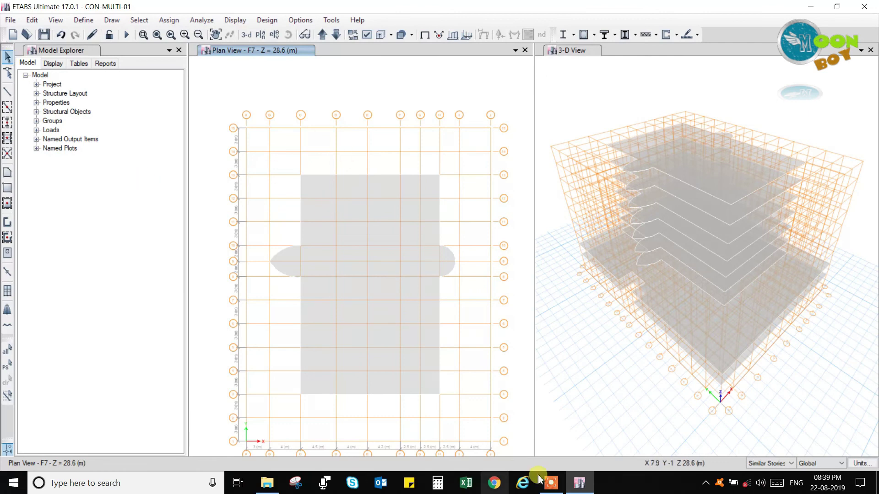
Step: Select the curved slab on the F7 plan together with its similar-story copies, and deselect it again
{"action": "left_click", "coordinate": [377, 282]}
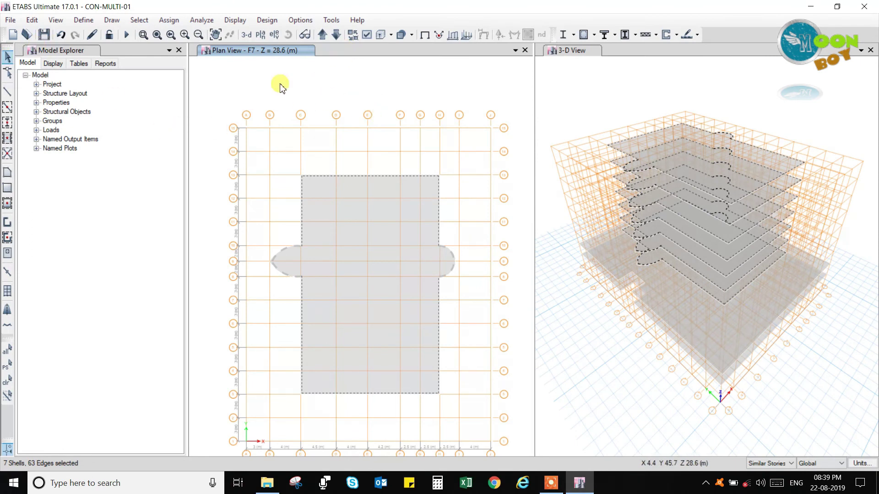
{"action": "left_click", "coordinate": [363, 310]}
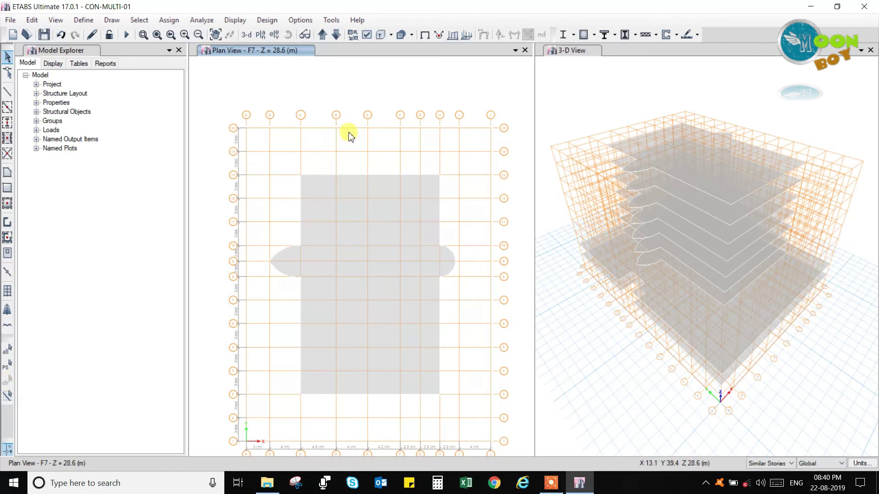
{"action": "left_click", "coordinate": [139, 21]}
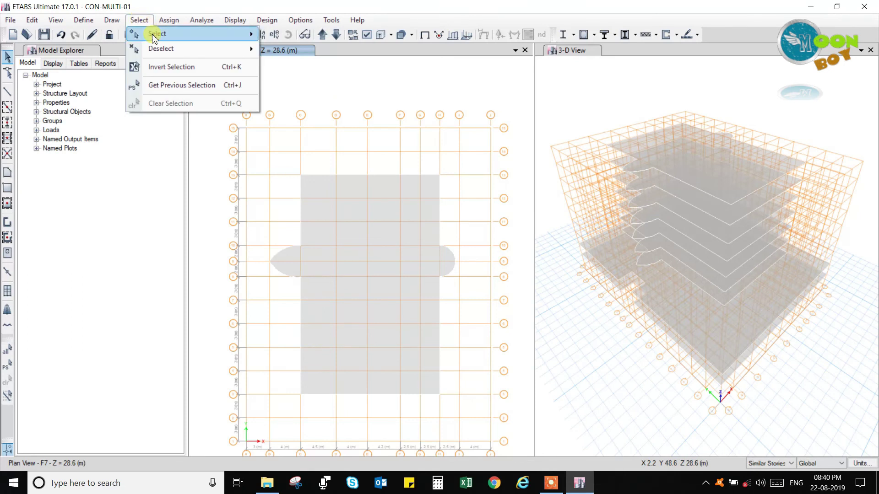
{"action": "mouse_move", "coordinate": [154, 34]}
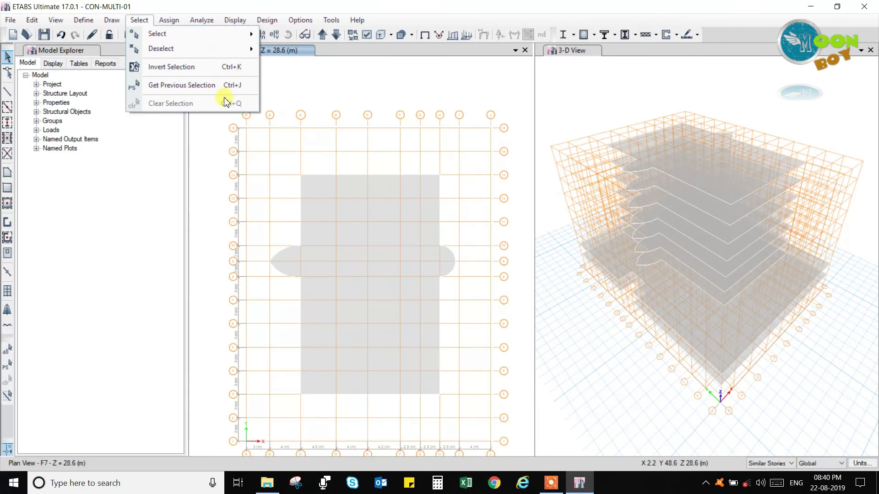
{"action": "mouse_move", "coordinate": [225, 54]}
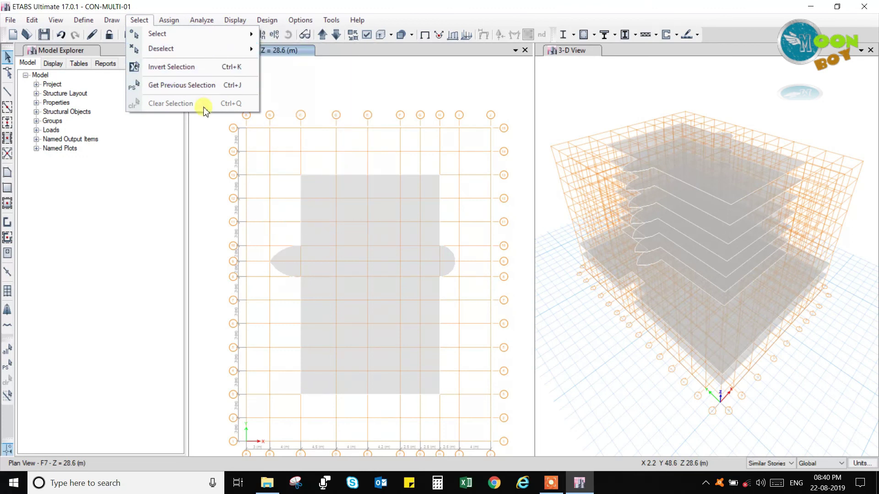
{"action": "left_click", "coordinate": [139, 20]}
{"action": "left_click", "coordinate": [84, 20]}
{"action": "mouse_move", "coordinate": [51, 23]}
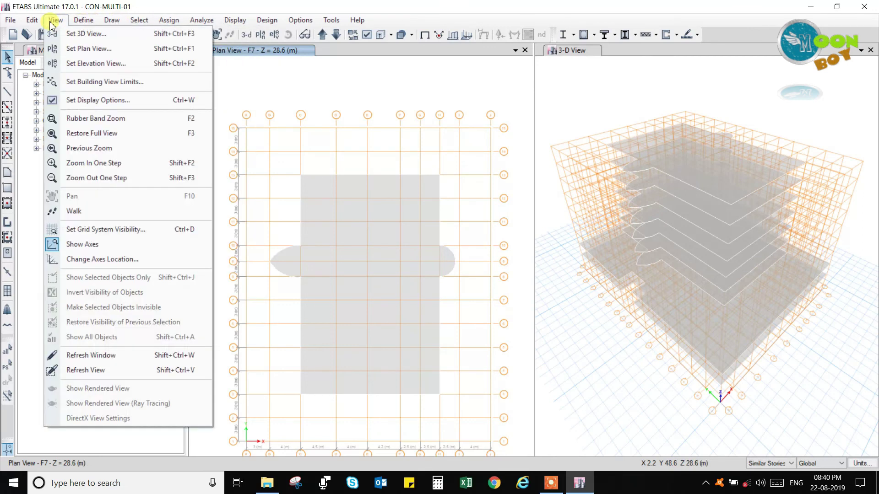
{"action": "left_click", "coordinate": [36, 23]}
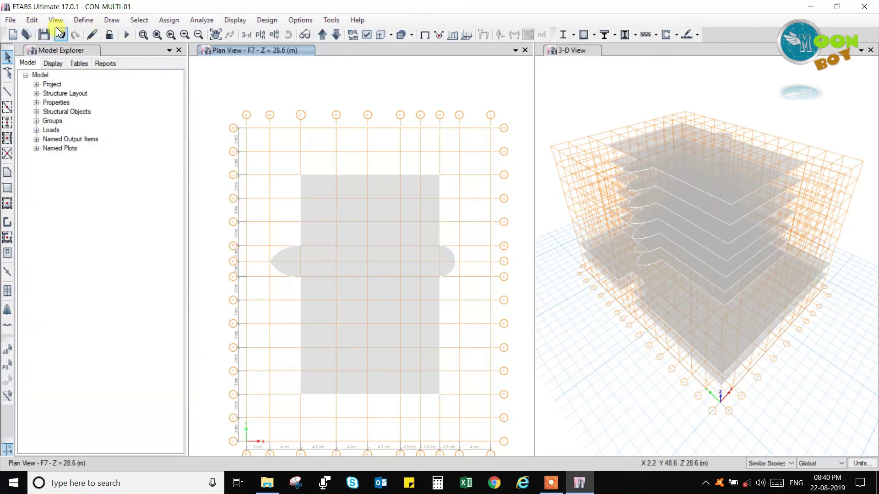
{"action": "left_click", "coordinate": [36, 22]}
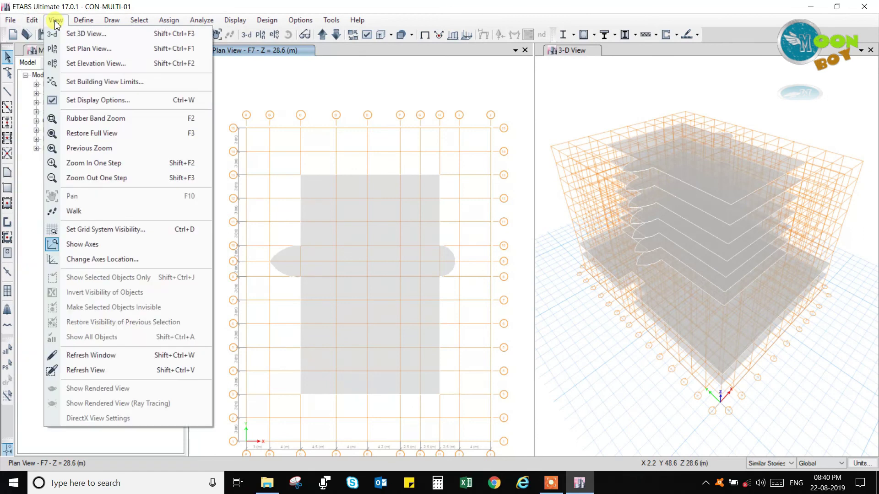
{"action": "mouse_move", "coordinate": [54, 23]}
{"action": "left_click", "coordinate": [168, 5]}
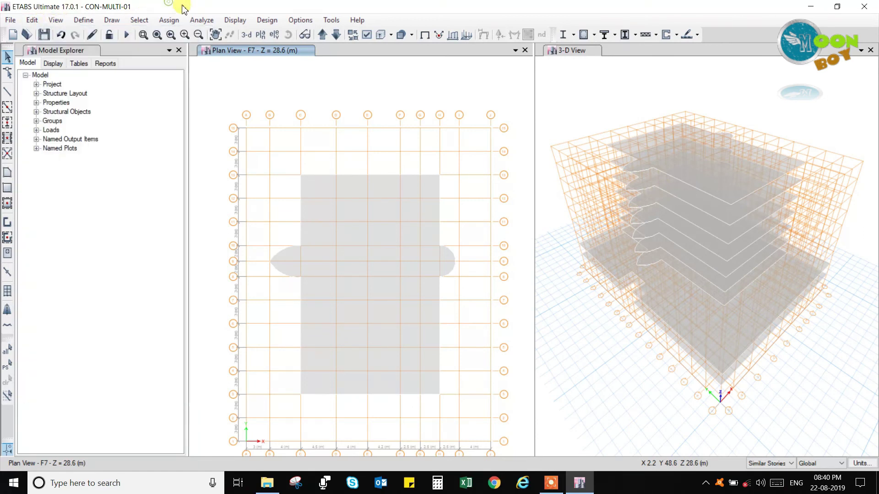
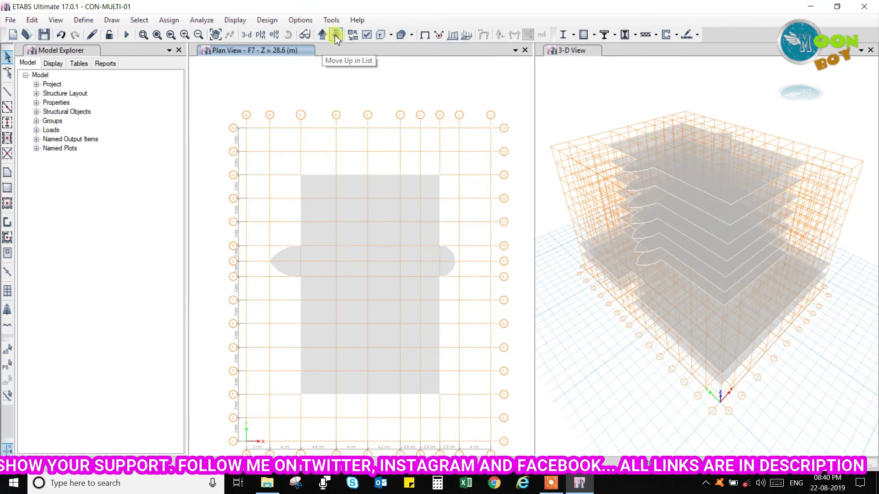
Step: Step the plan view down story by story from F7 through F1 to GF, examining the slab outline on each floor
{"action": "left_click", "coordinate": [336, 36]}
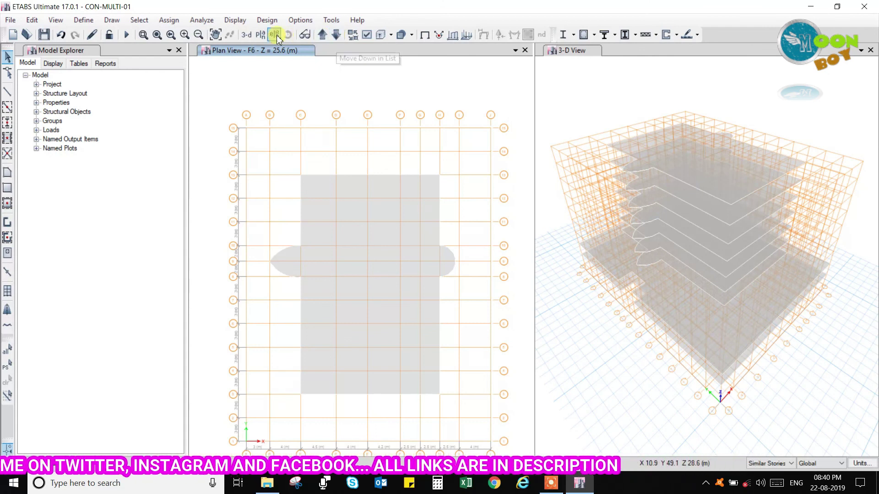
{"action": "left_click", "coordinate": [335, 36]}
{"action": "left_click", "coordinate": [335, 36]}
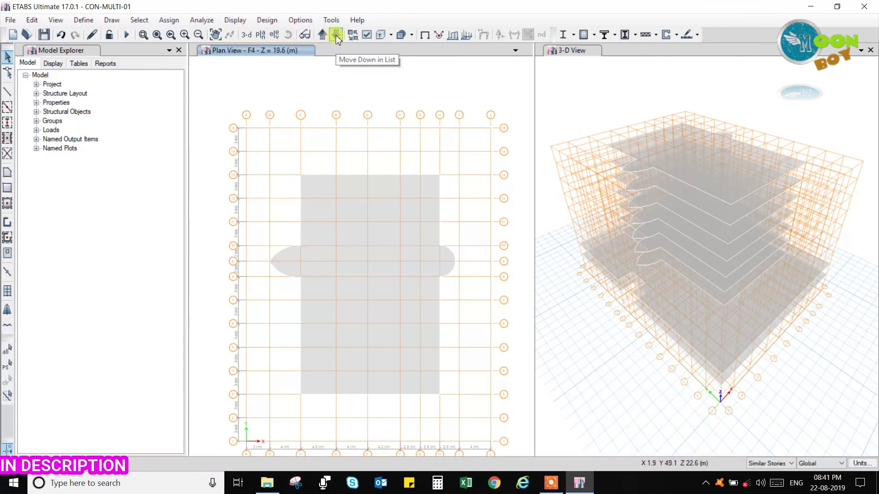
{"action": "left_click", "coordinate": [337, 36]}
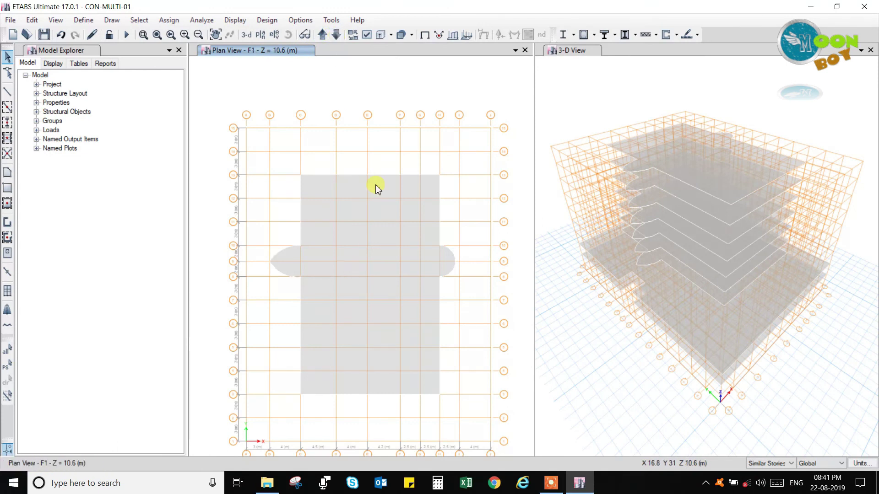
{"action": "left_click", "coordinate": [337, 36]}
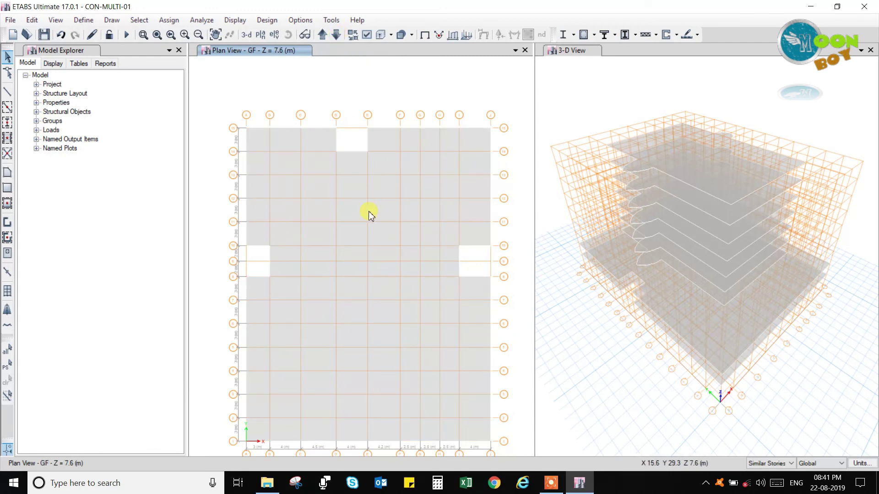
Step: Review the plans of Cellar Floor, Plinth level and Foundation, and return the plan view to Cellar Floor
{"action": "left_click", "coordinate": [335, 37]}
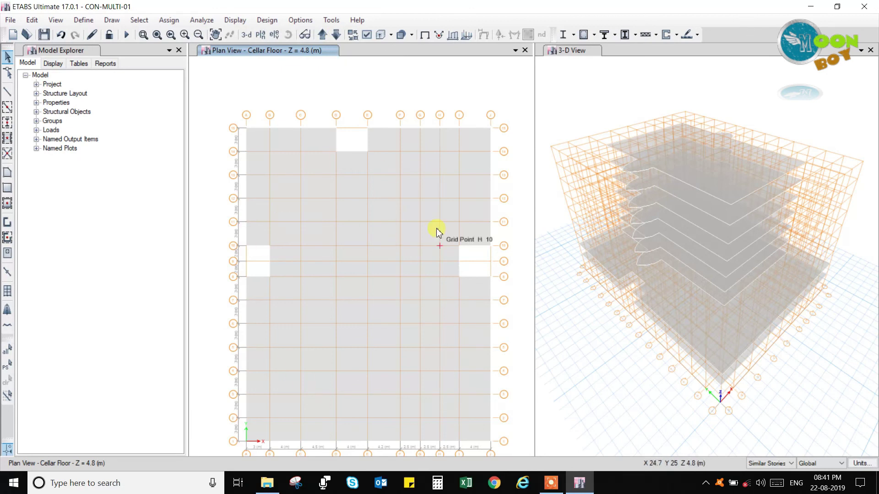
{"action": "left_click", "coordinate": [337, 35]}
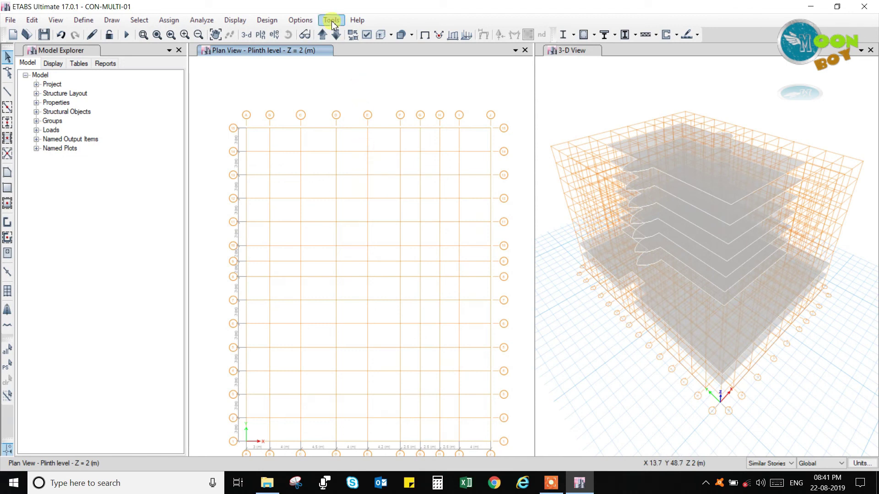
{"action": "left_click", "coordinate": [336, 36]}
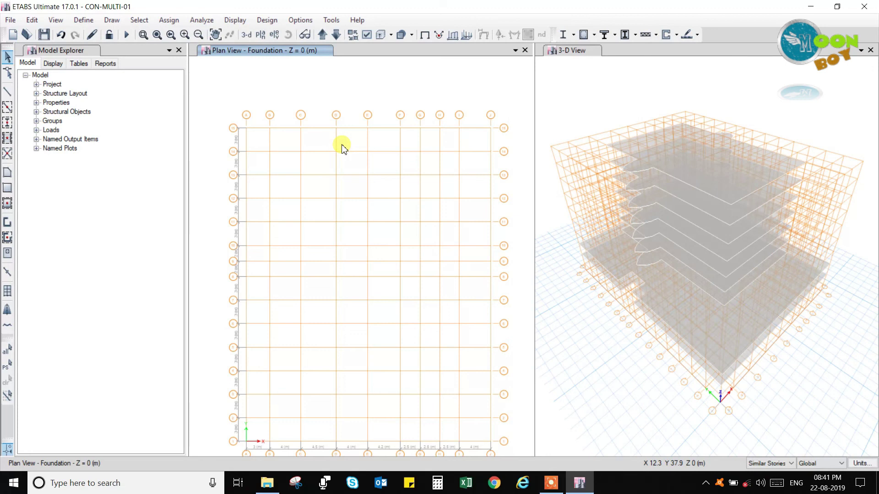
{"action": "left_click", "coordinate": [322, 35]}
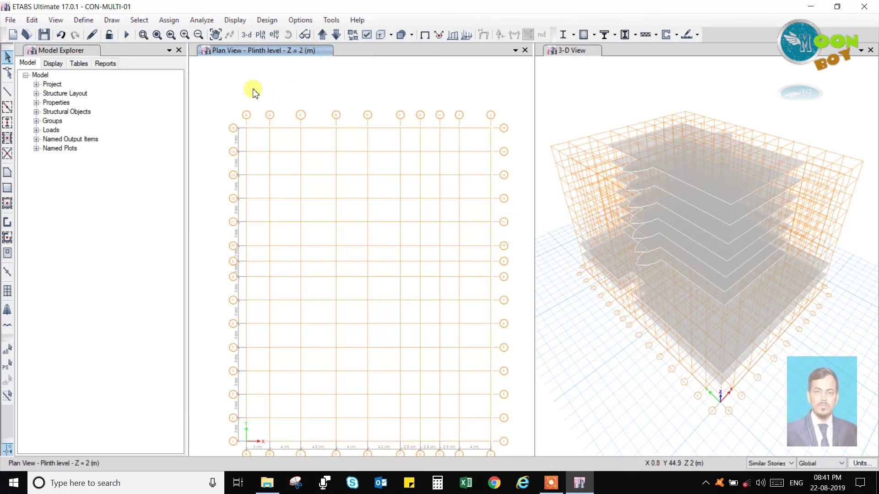
{"action": "left_click", "coordinate": [339, 38]}
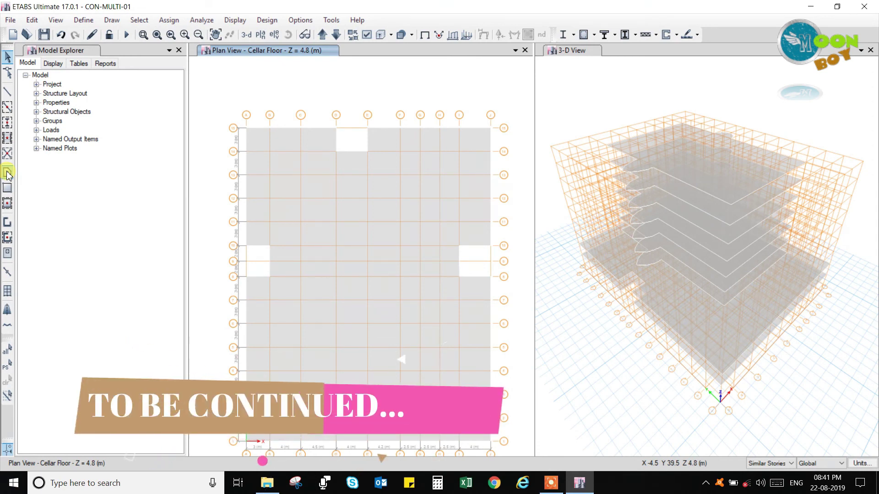
{"action": "left_click", "coordinate": [112, 20]}
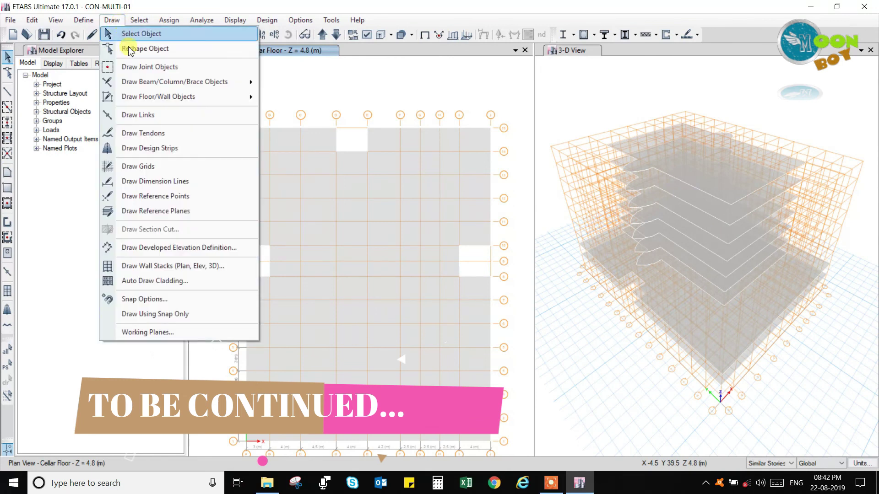
{"action": "mouse_move", "coordinate": [183, 83]}
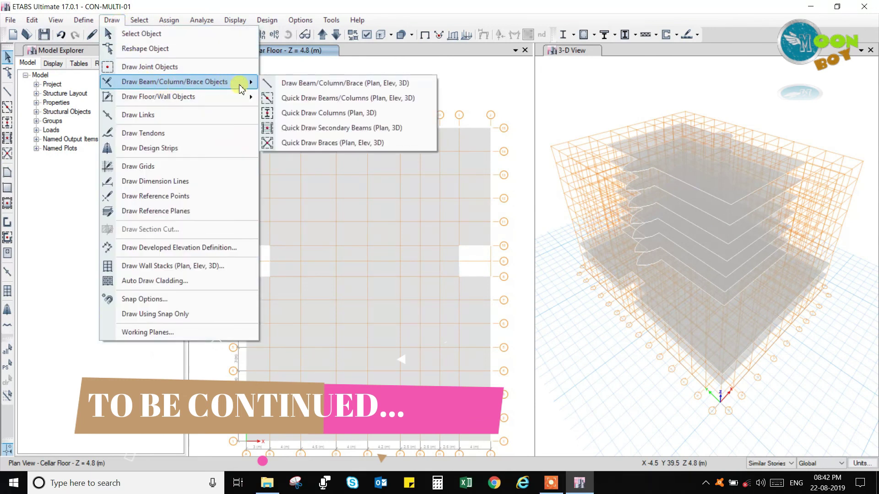